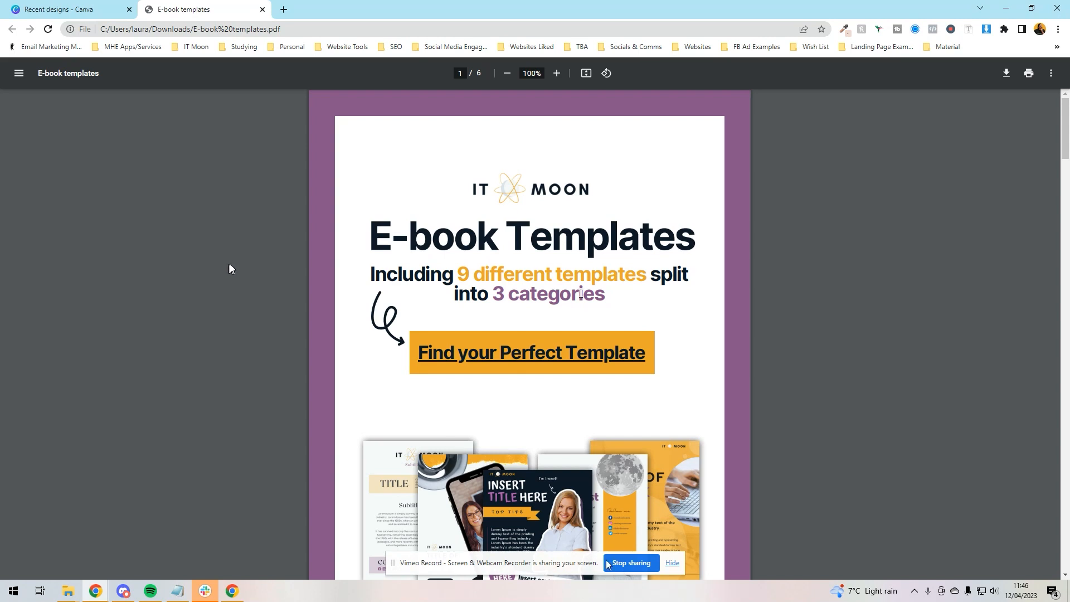
Scroll to page 2 of the E-book templates PDF and follow the Top Tips Template download link
scroll(554, 328, down, 15)
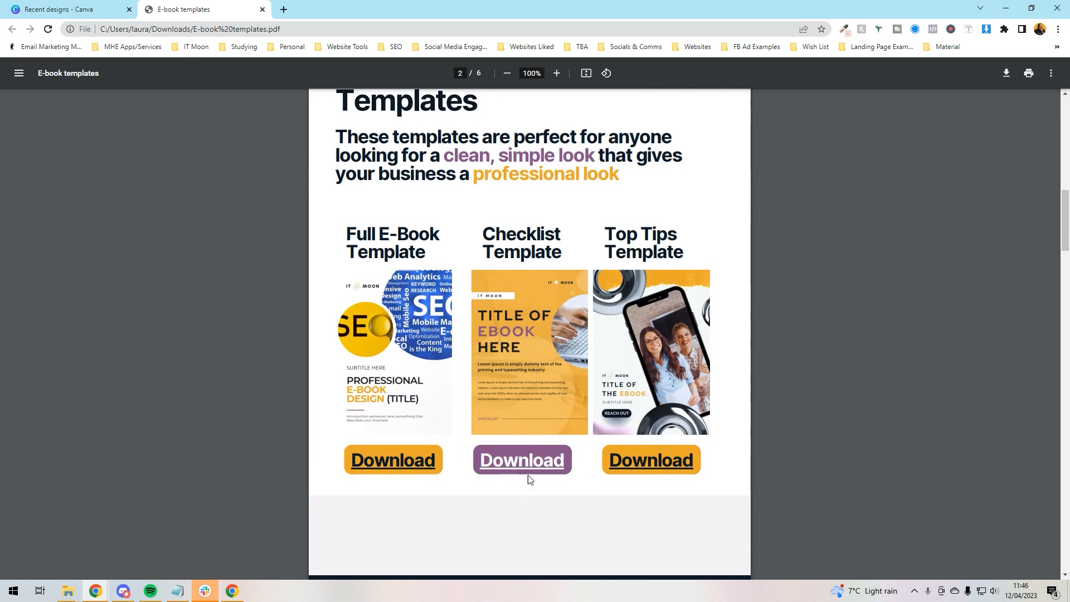
click(645, 467)
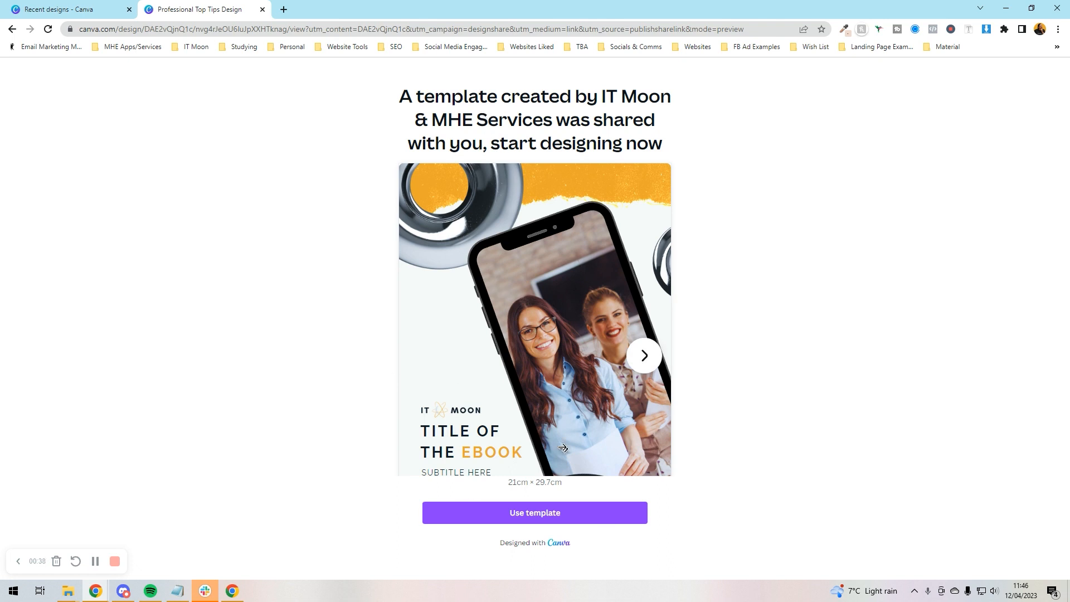
Create your own editable copy of the shared Professional Top Tips Design template
click(523, 519)
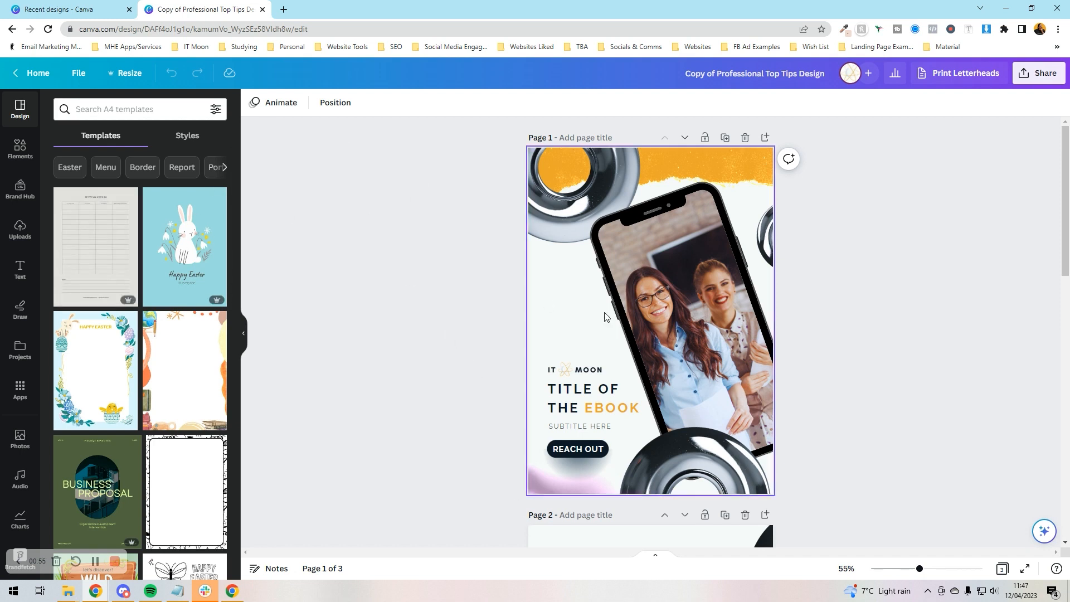
Scroll through the cover, 'Top Tips' and 'More Tips' pages, then return to the cover
scroll(732, 233, down, 10)
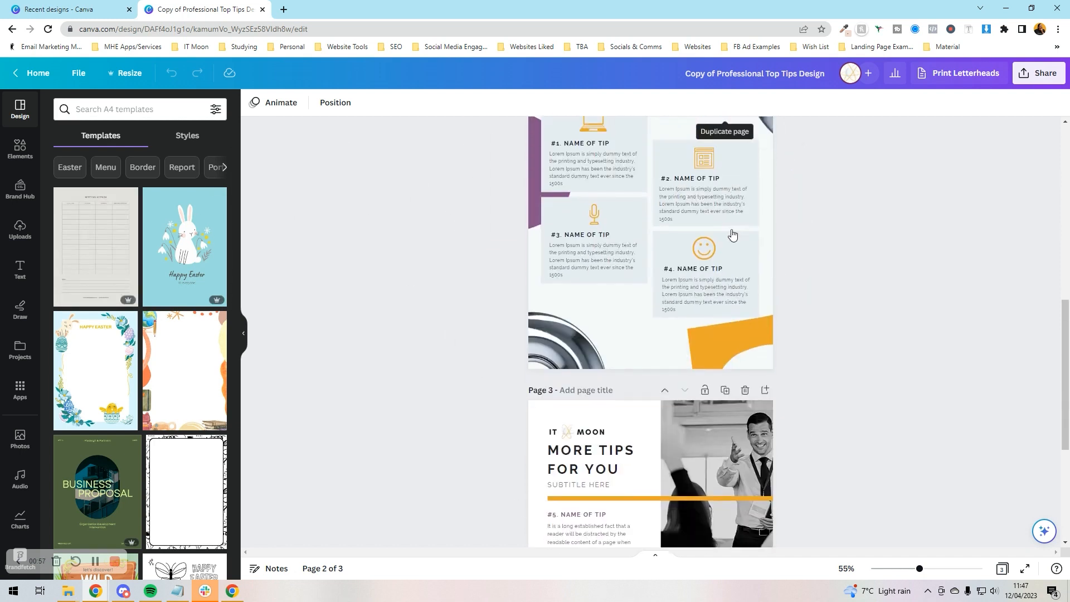
scroll(733, 233, down, 3)
scroll(732, 233, up, 12)
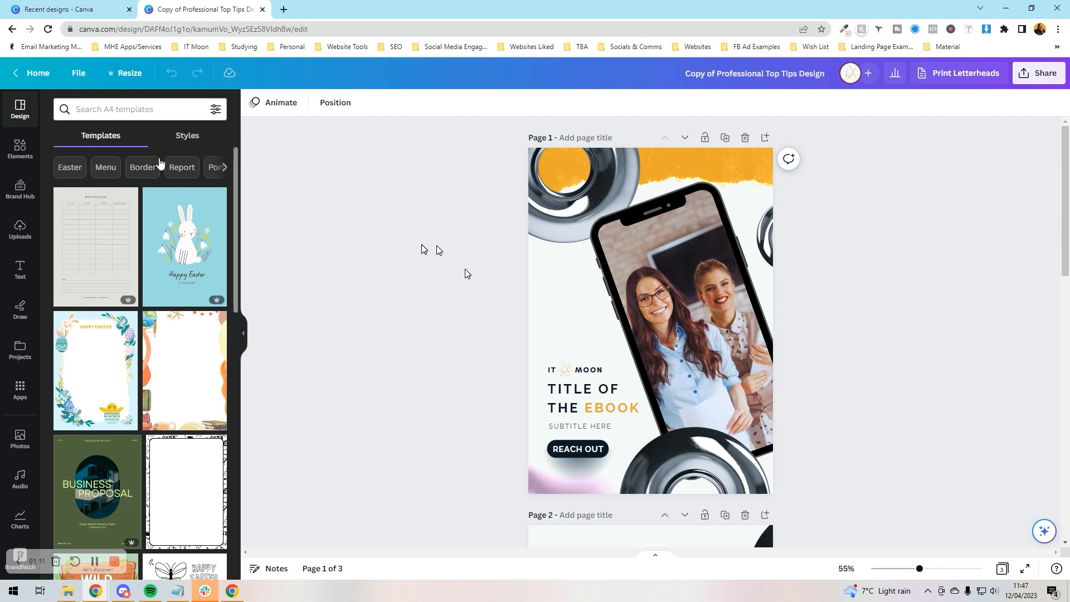
Try the Martel style, then apply and shuffle the Hammersmith colour and font combination
click(179, 139)
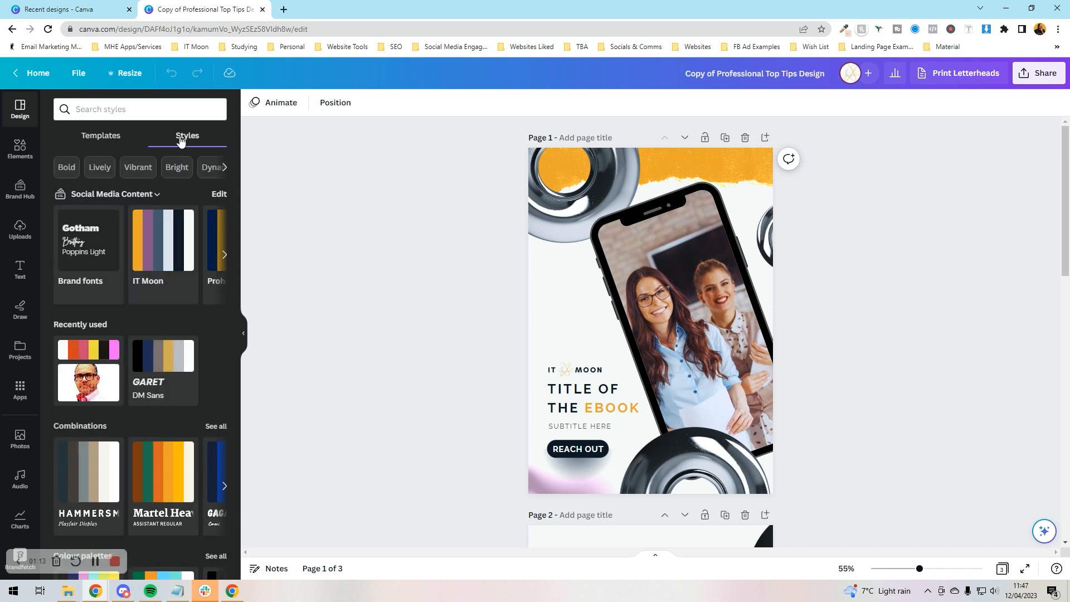
scroll(140, 225, down, 2)
scroll(140, 225, down, 4)
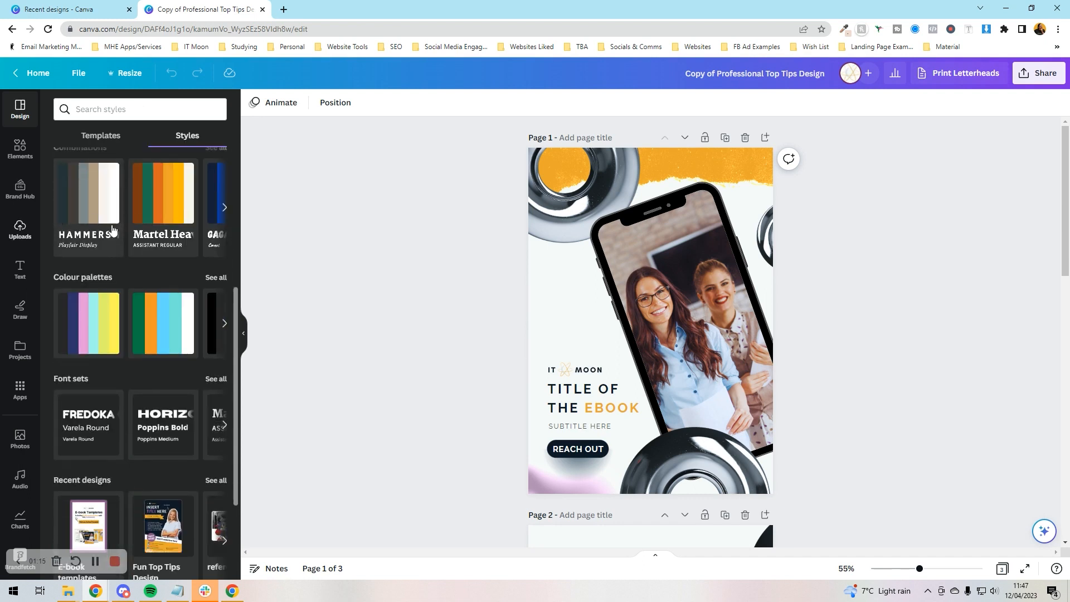
scroll(94, 369, down, 1)
scroll(94, 369, up, 7)
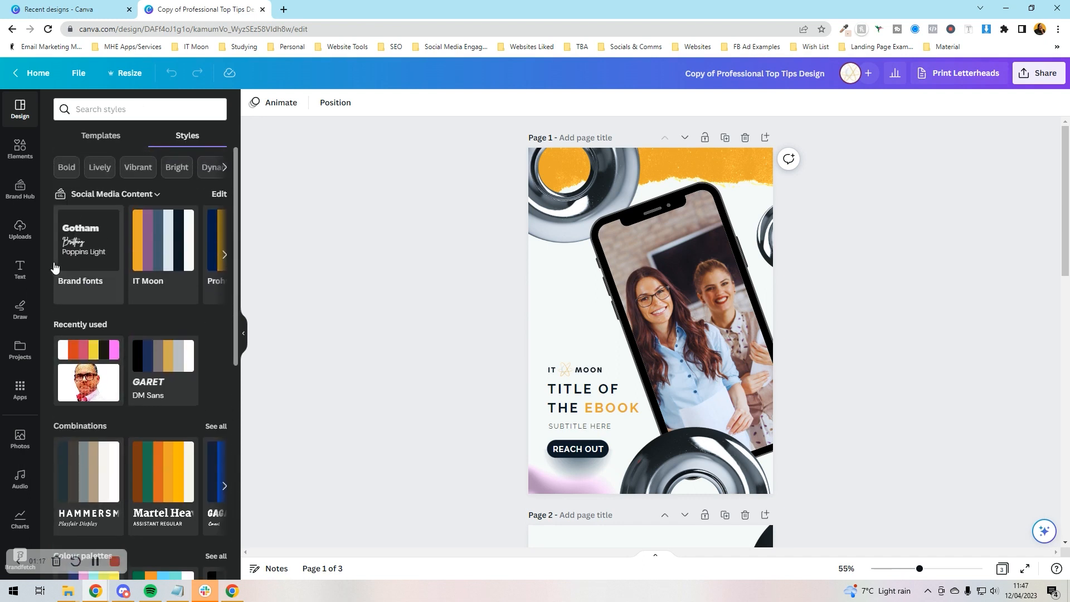
scroll(198, 292, down, 2)
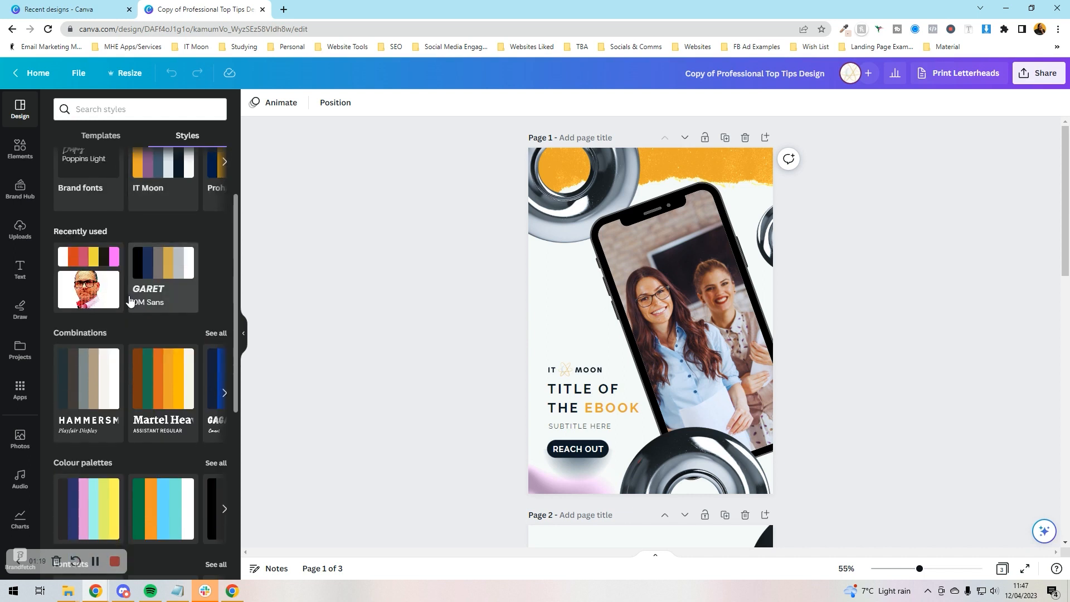
scroll(134, 301, down, 2)
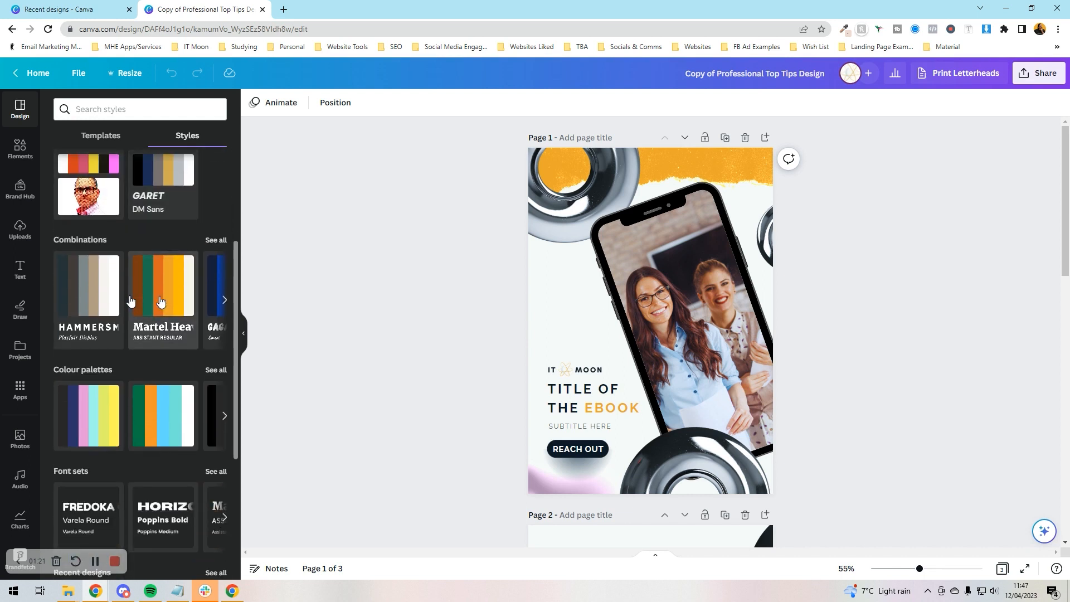
scroll(162, 296, down, 3)
scroll(64, 269, up, 3)
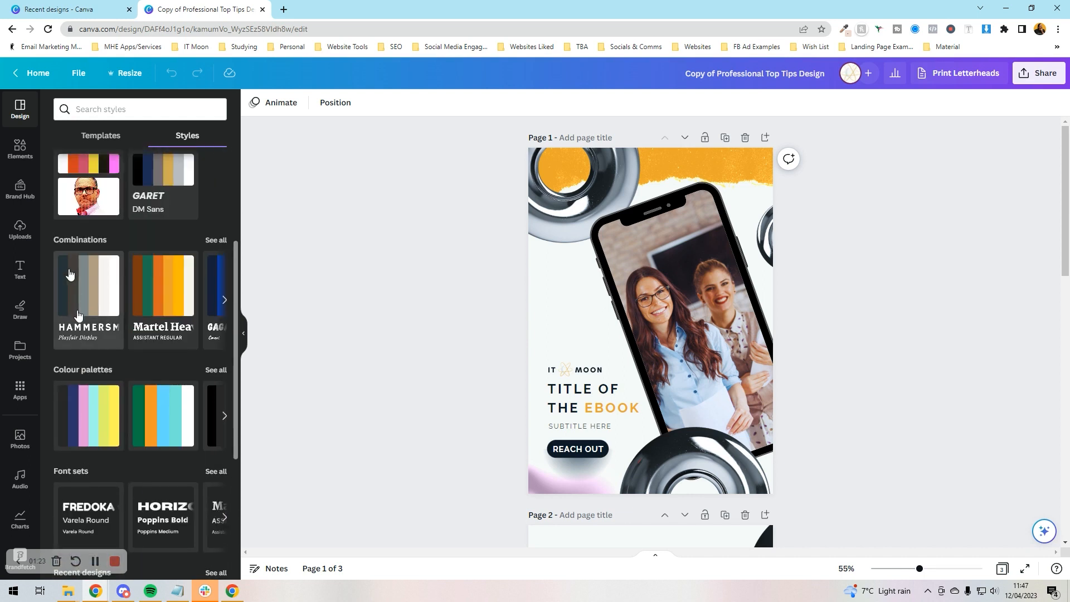
click(162, 303)
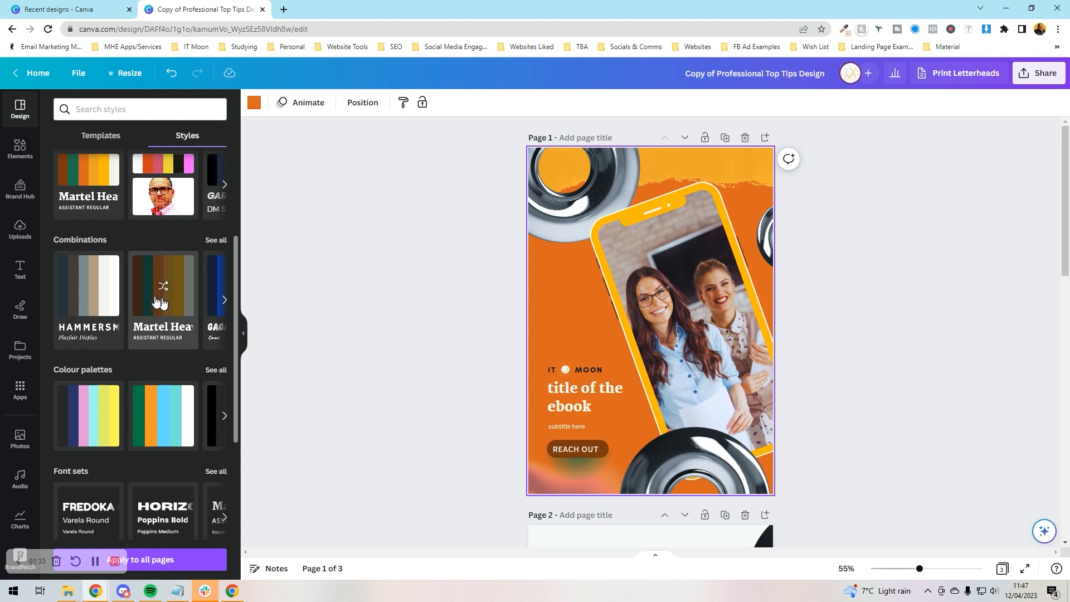
click(98, 307)
click(99, 311)
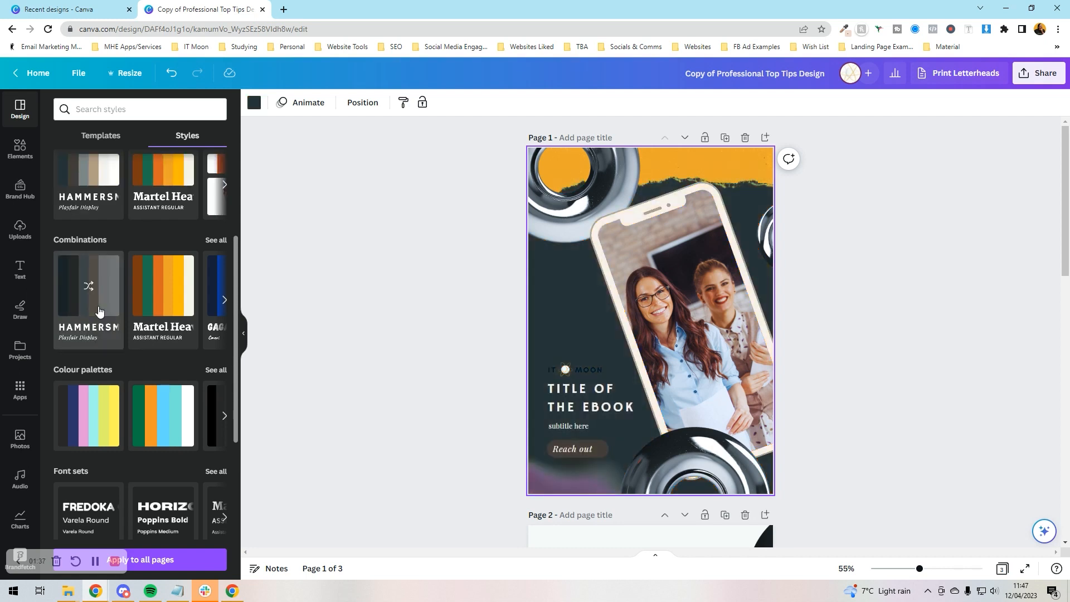
Apply the Hammersmith colours to page 2, giving it a dark background
scroll(874, 349, down, 5)
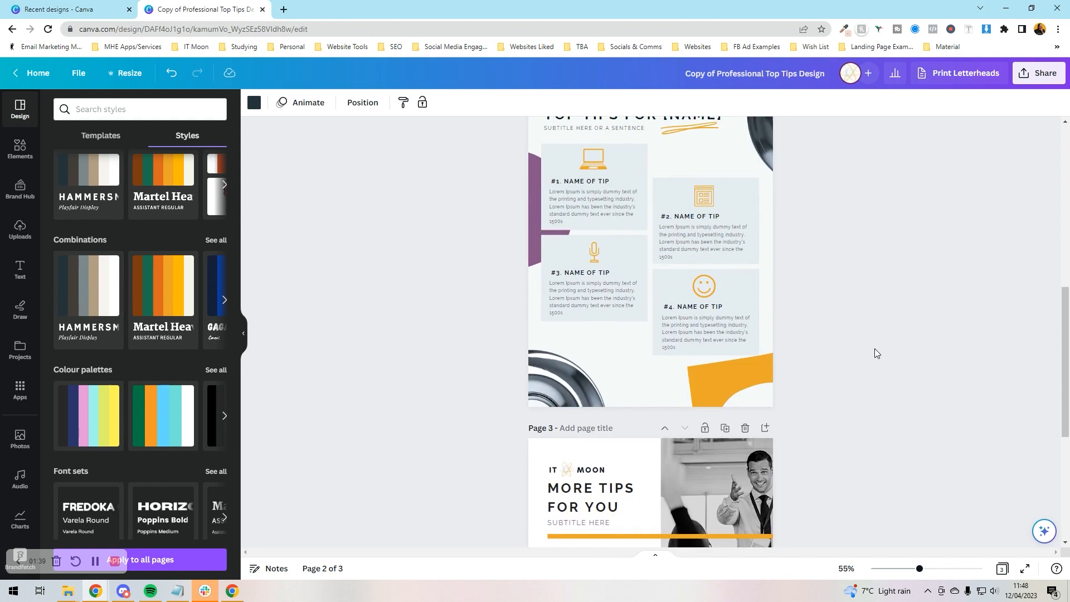
scroll(874, 349, up, 4)
scroll(606, 342, down, 5)
click(574, 336)
scroll(402, 335, up, 2)
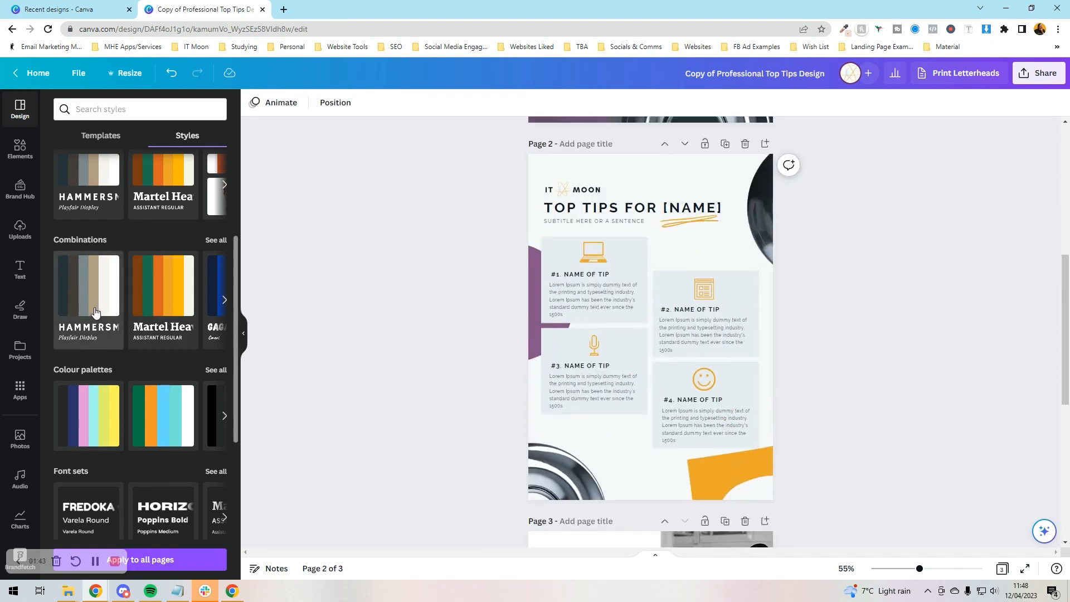
click(96, 311)
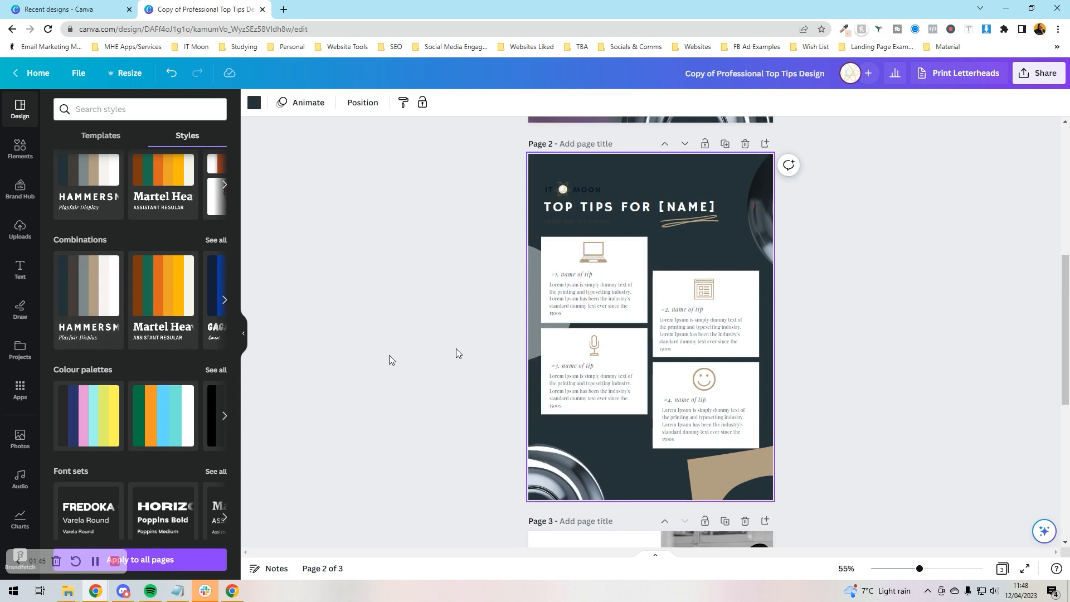
Apply the IT Moon palette to the cover and shuffle to a light background with orange frame
scroll(568, 282, up, 5)
click(571, 287)
click(171, 263)
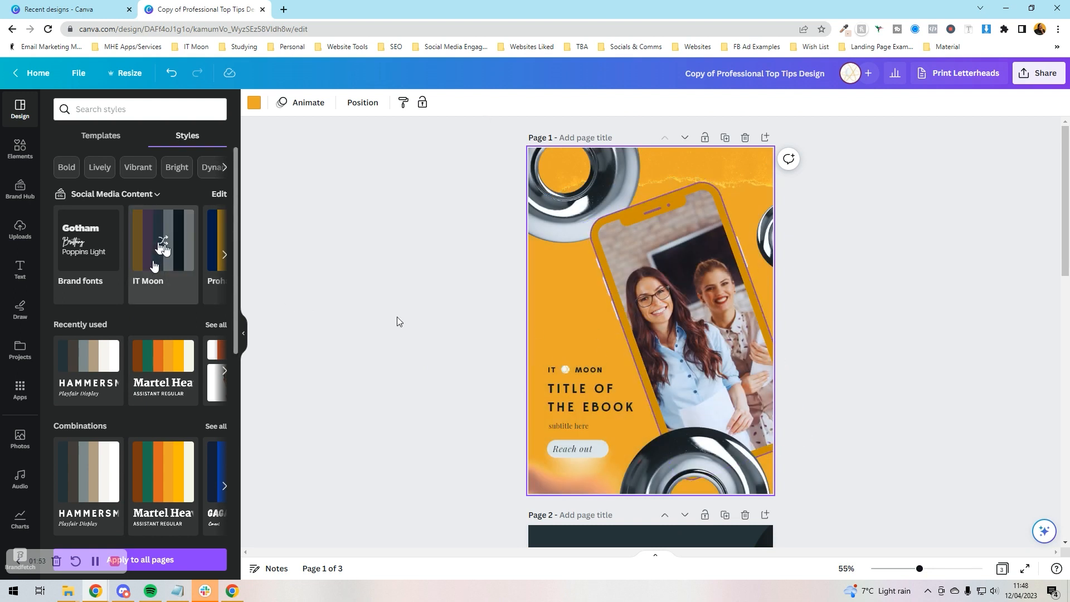
click(163, 247)
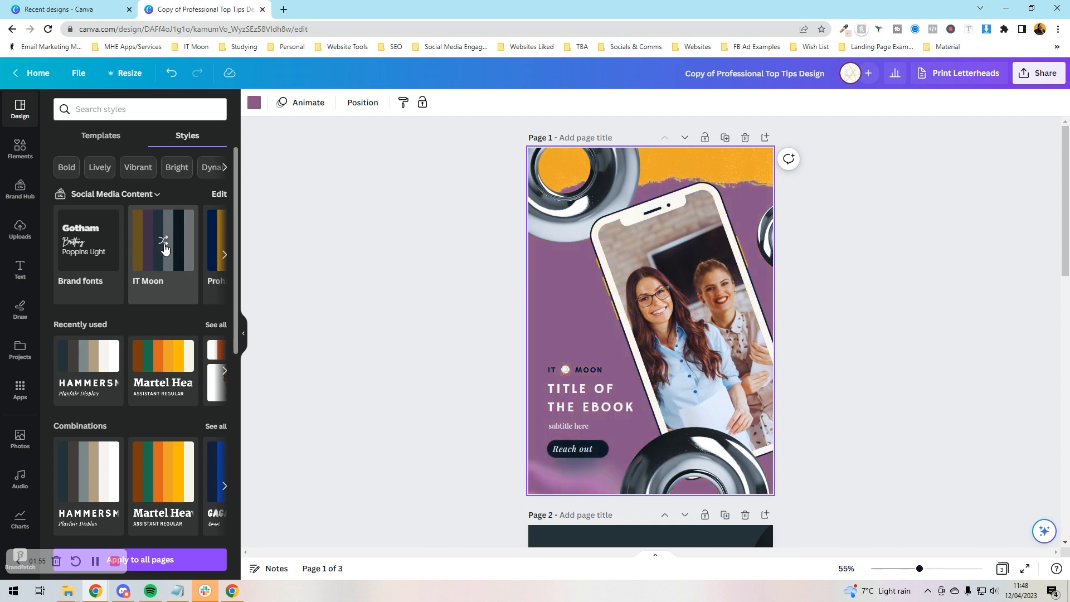
click(163, 248)
click(164, 247)
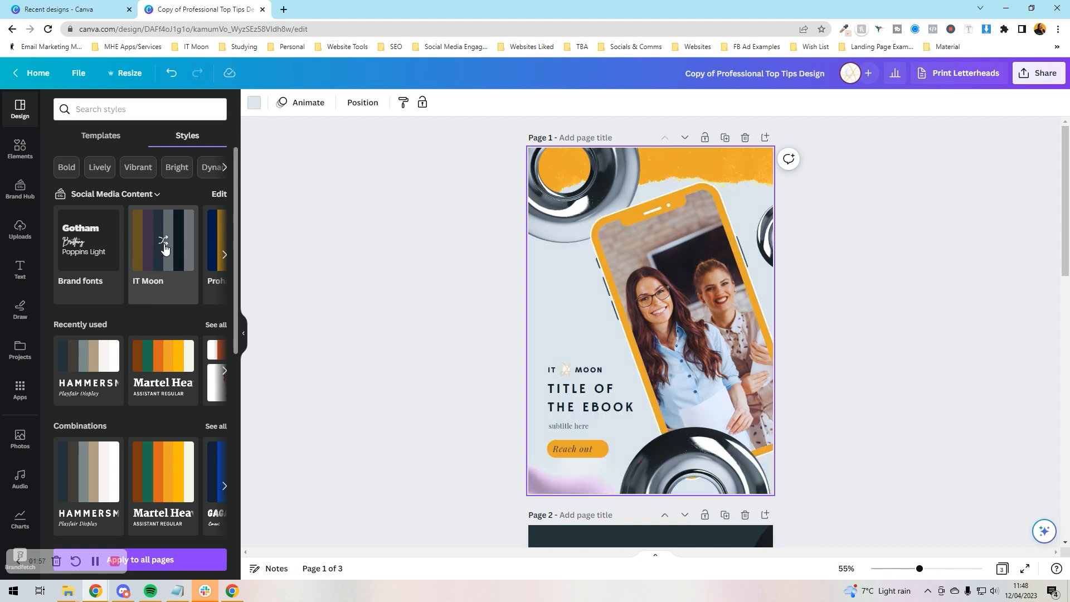
click(164, 247)
click(164, 247)
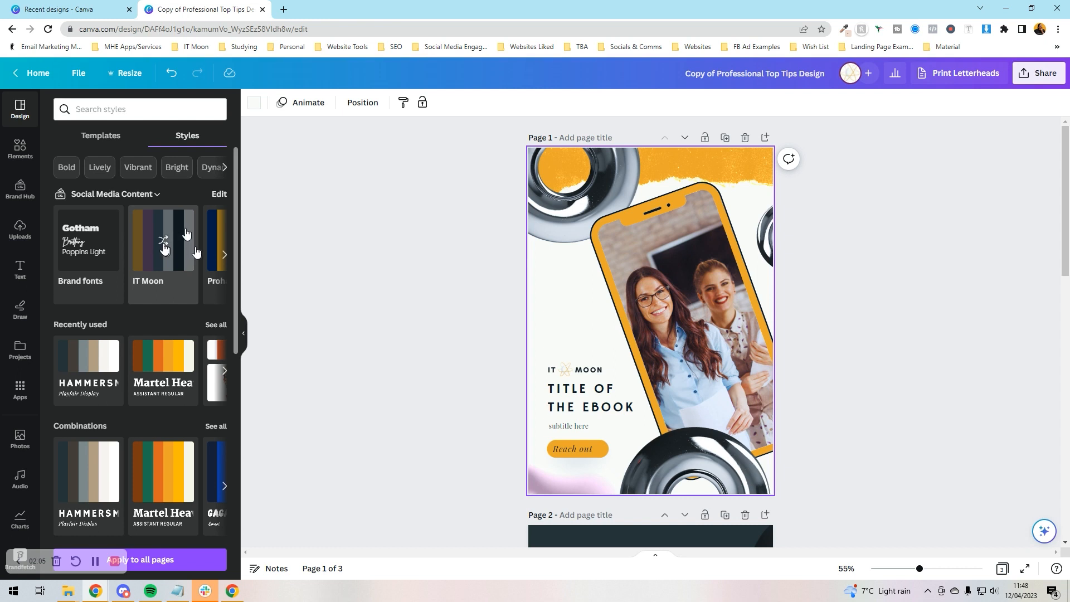
Try brand fonts, Poppins Bold and Sorts Mill Goudy, then apply the Arbutus Slab / Barlow Bold set
click(94, 256)
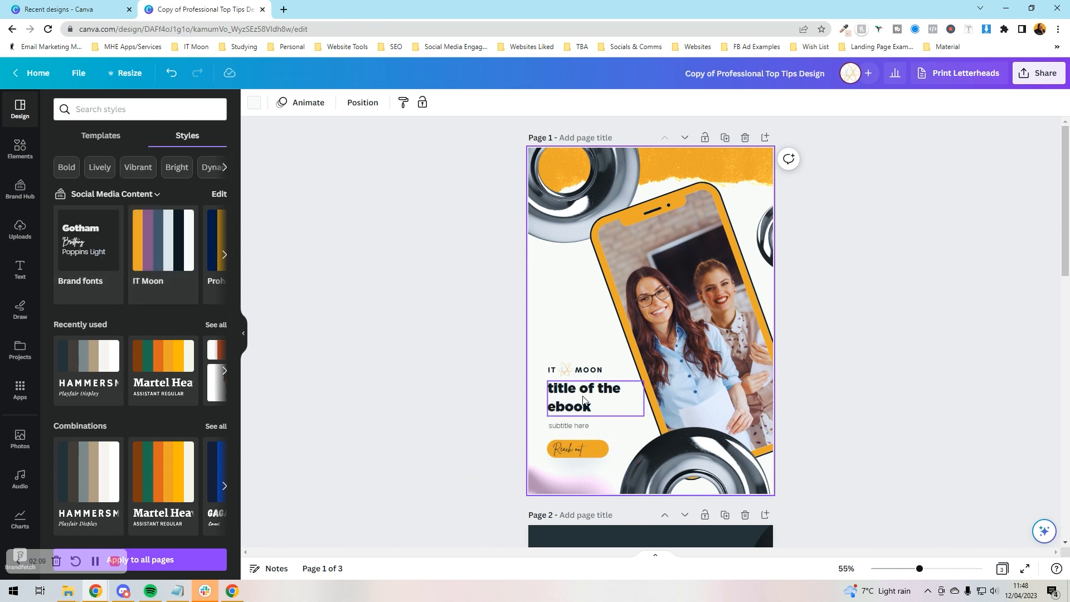
scroll(173, 257, down, 8)
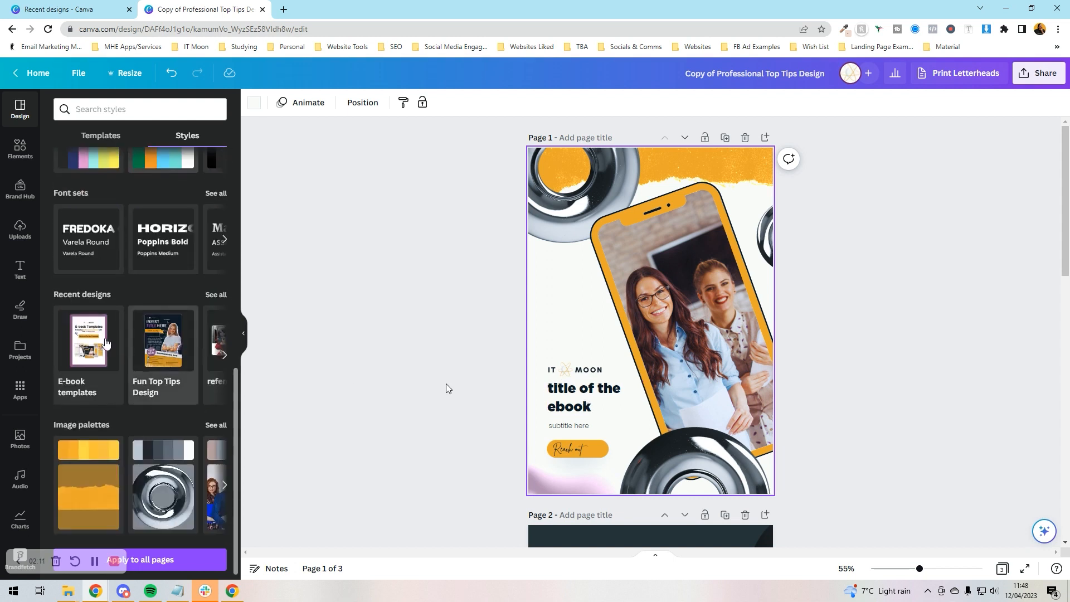
click(174, 258)
click(221, 245)
click(161, 245)
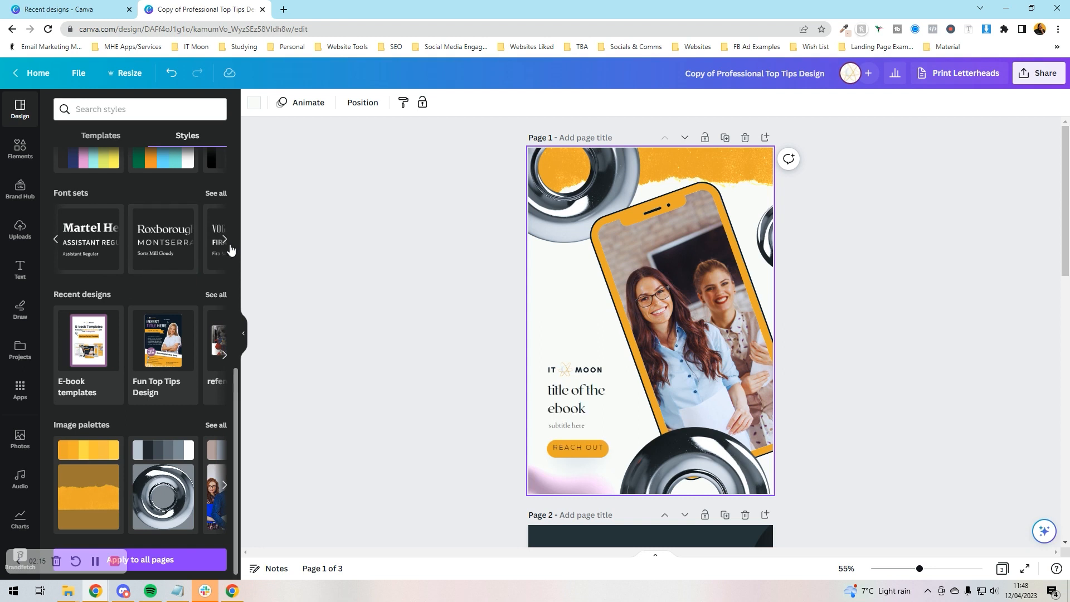
click(227, 242)
click(172, 246)
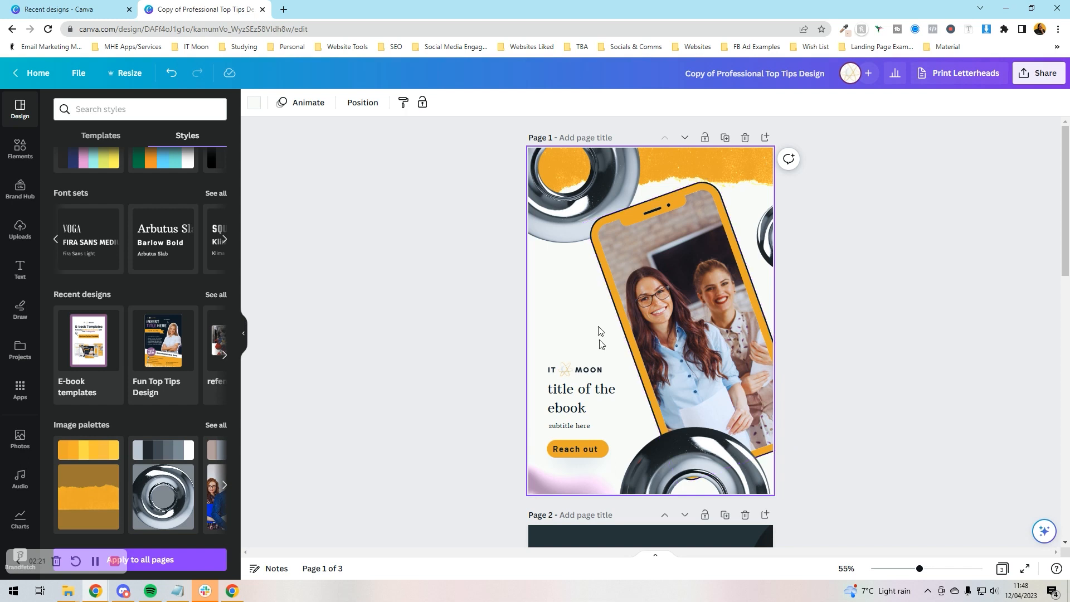
click(490, 314)
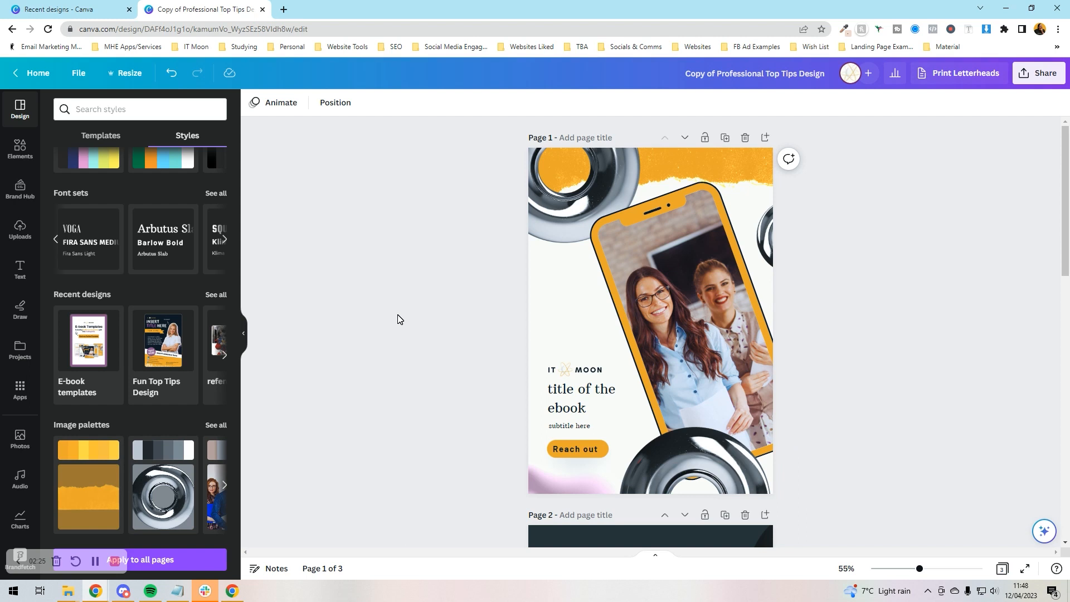
Recolour the cover's phone frame white with an orange outline
click(636, 212)
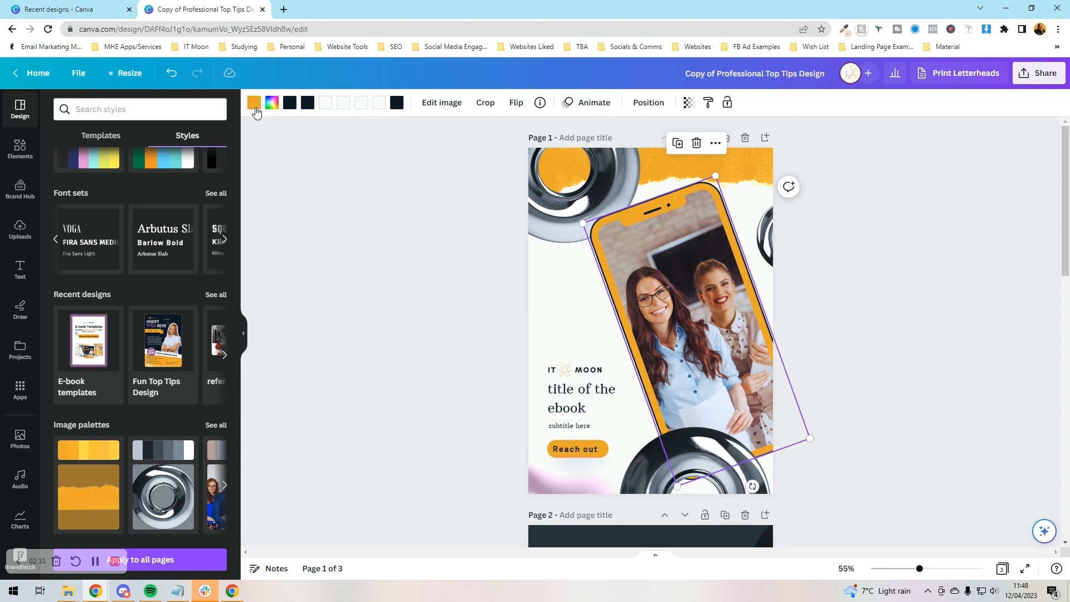
click(254, 102)
click(216, 202)
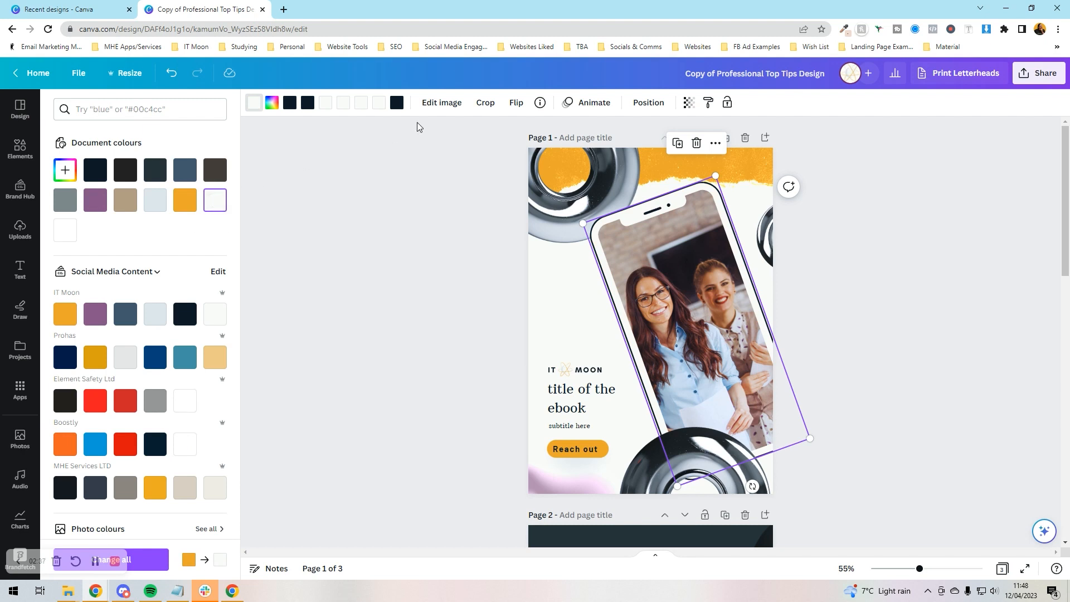
click(398, 105)
click(194, 205)
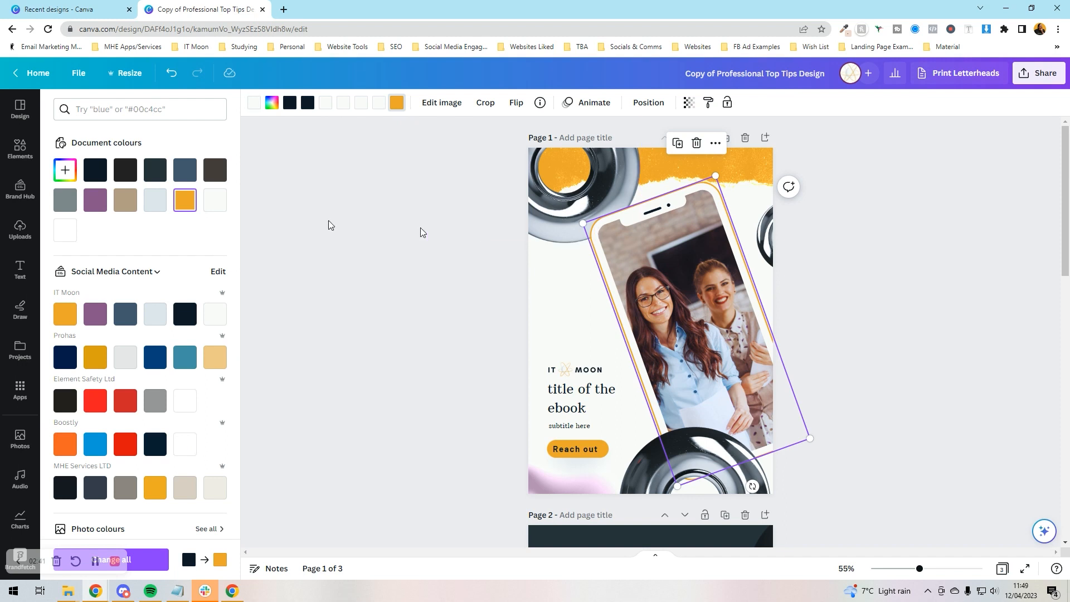
click(357, 220)
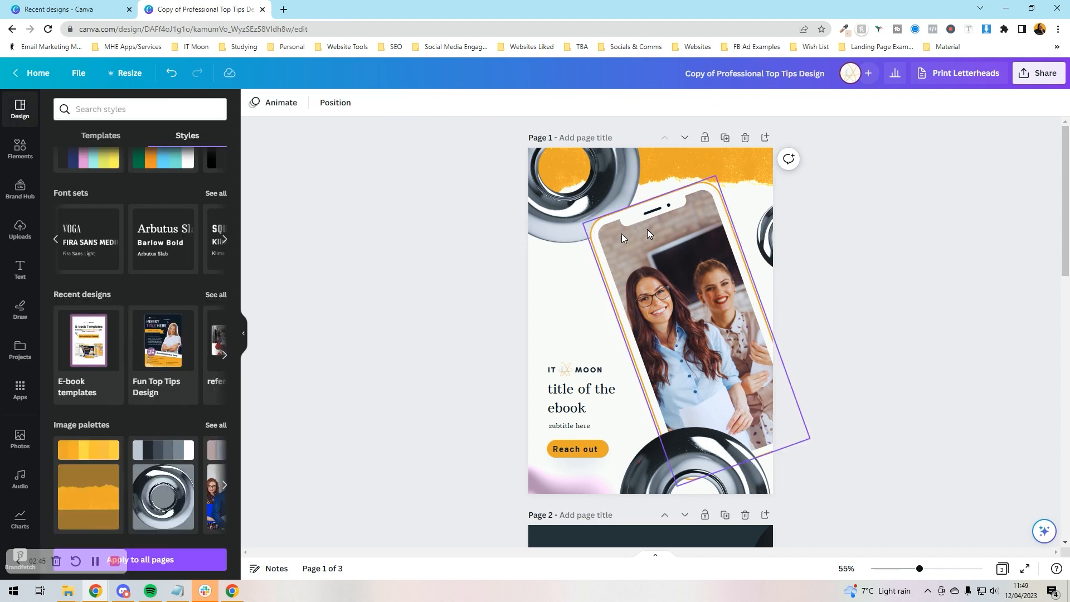
Crop the orange torn-paper strip at the top of the cover
click(661, 175)
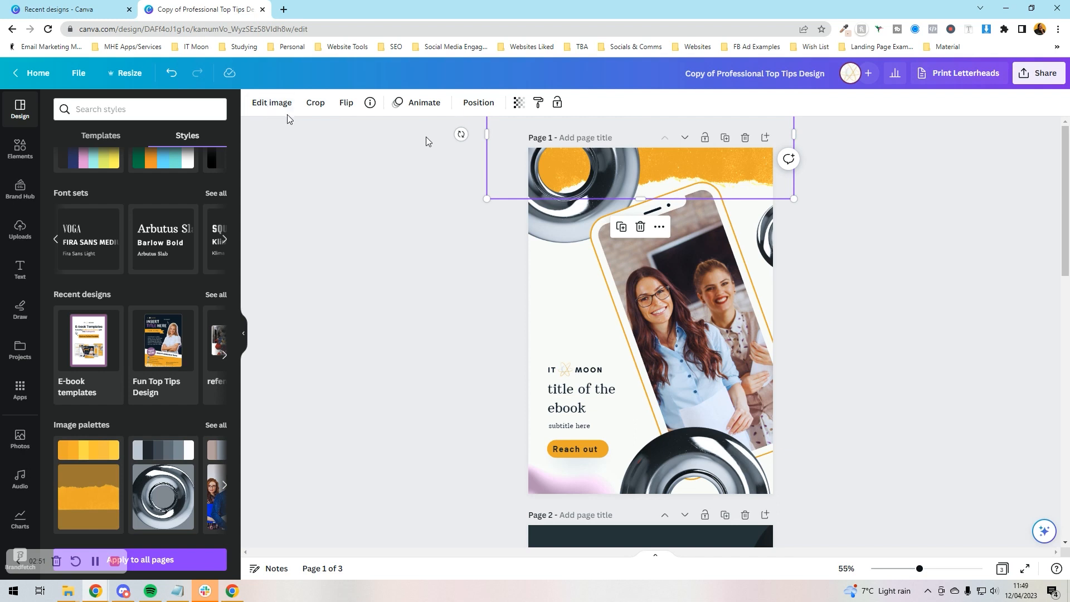
double_click(719, 165)
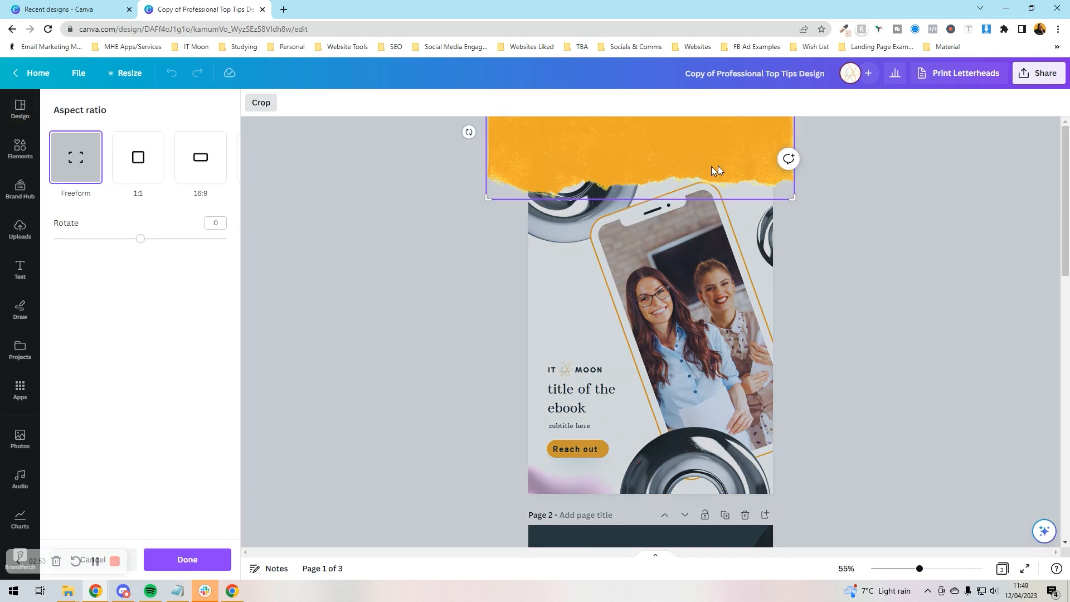
click(410, 196)
click(408, 194)
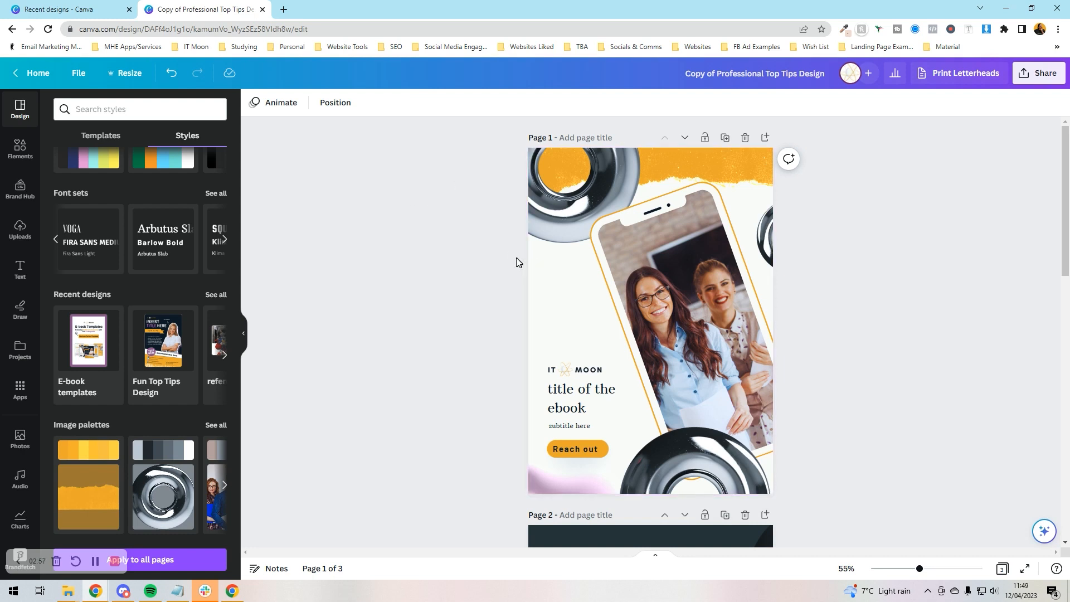
Try Hammersmith One, Barlow Bold and Playfair Display on the cover title, settling on Raleway
click(562, 396)
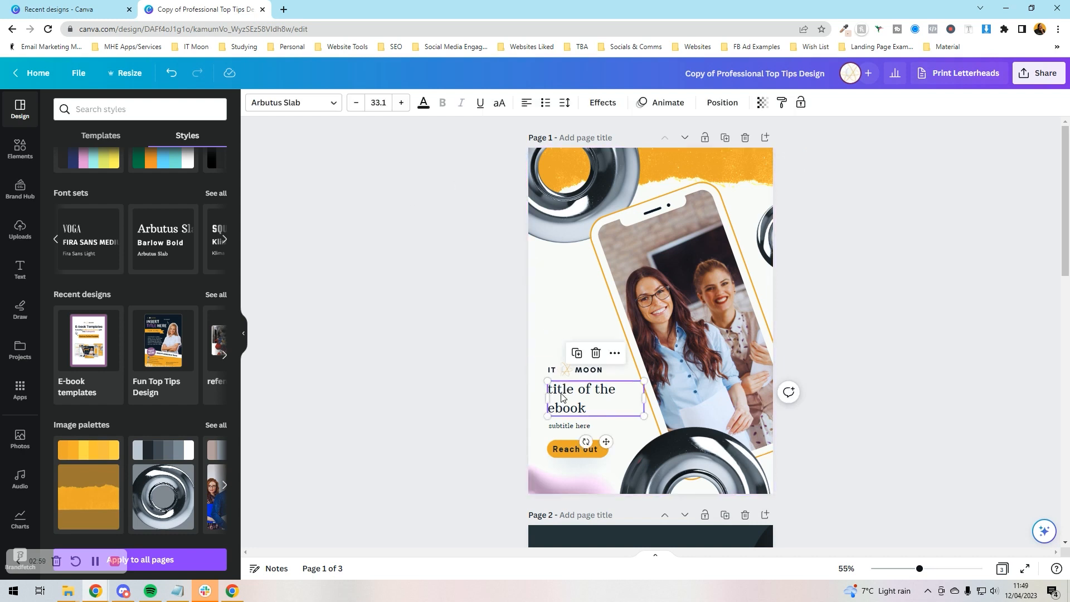
click(293, 103)
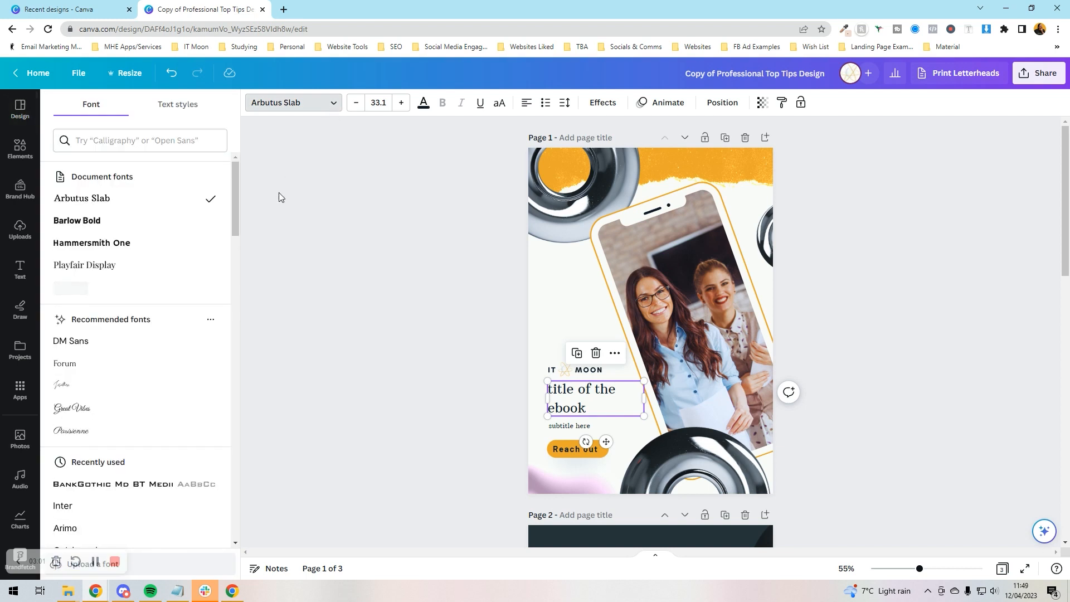
click(172, 254)
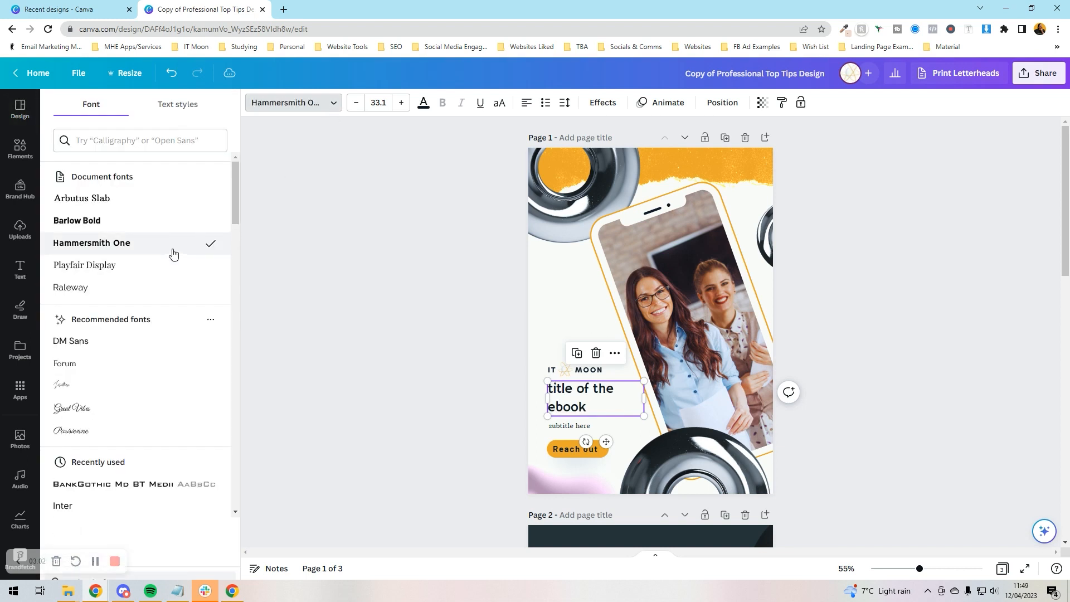
click(164, 198)
click(159, 220)
click(156, 242)
click(155, 265)
click(152, 288)
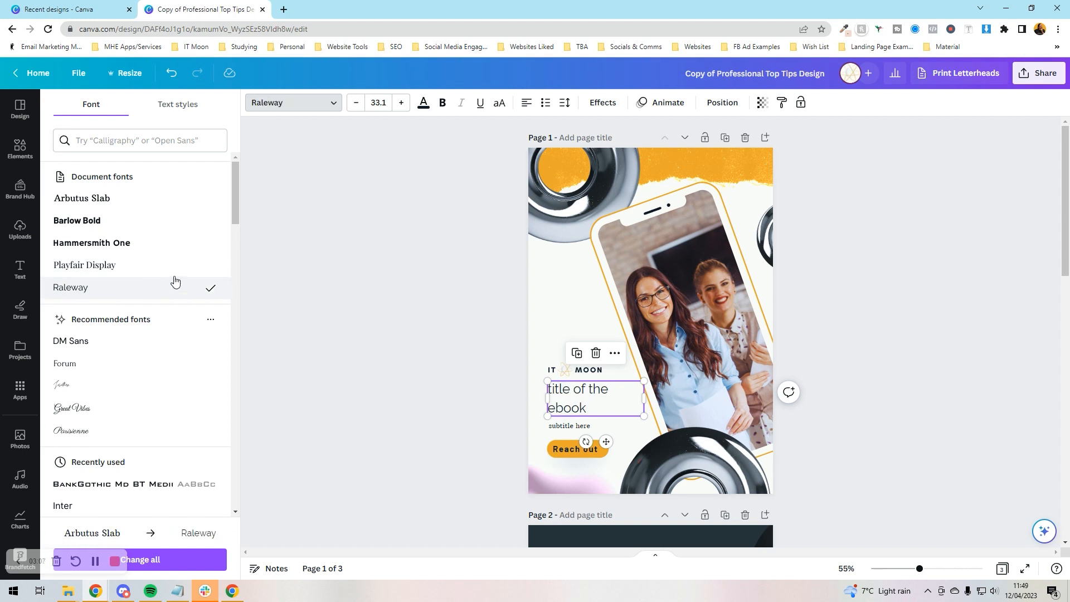
click(356, 275)
Increase the title's font size by one point to 34.1
click(401, 105)
click(369, 108)
key(Escape)
click(436, 280)
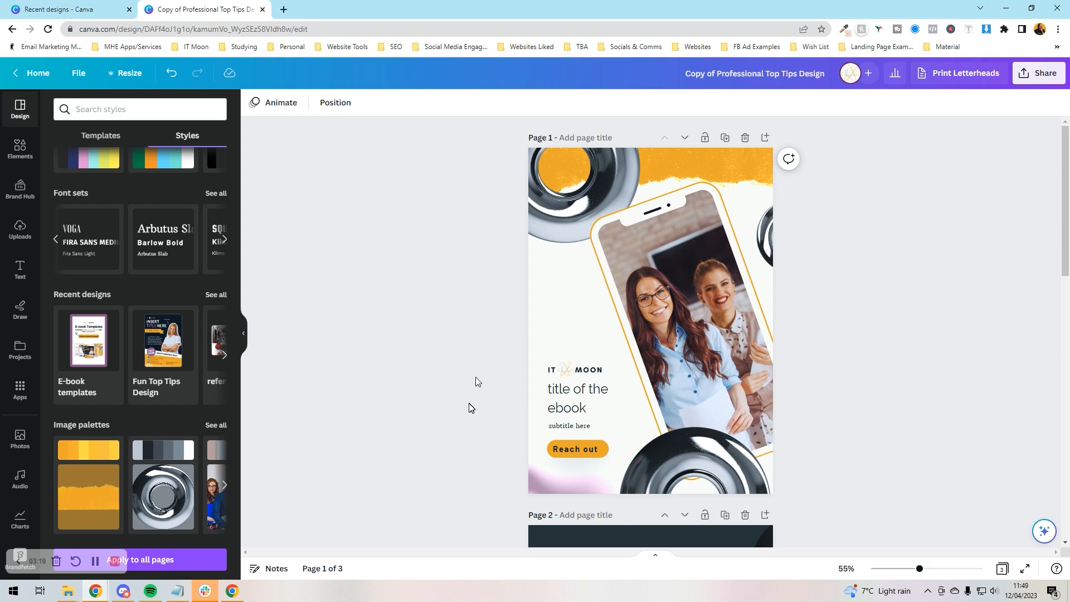
Check page 1's layers — the phone photo and three chrome rings — then bring up the Photos library
scroll(523, 399, down, 10)
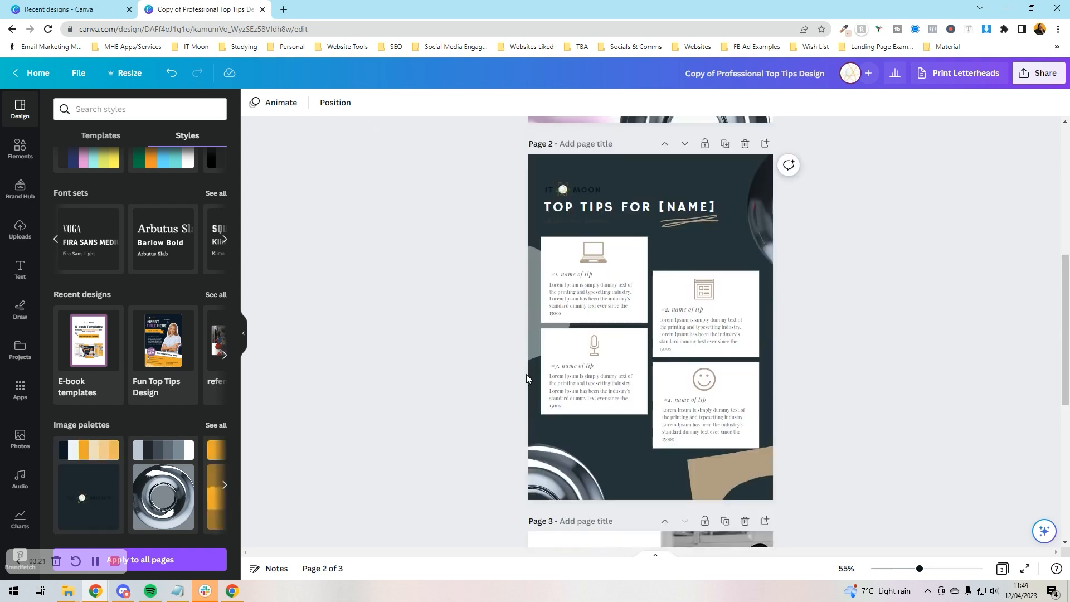
scroll(529, 374, down, 3)
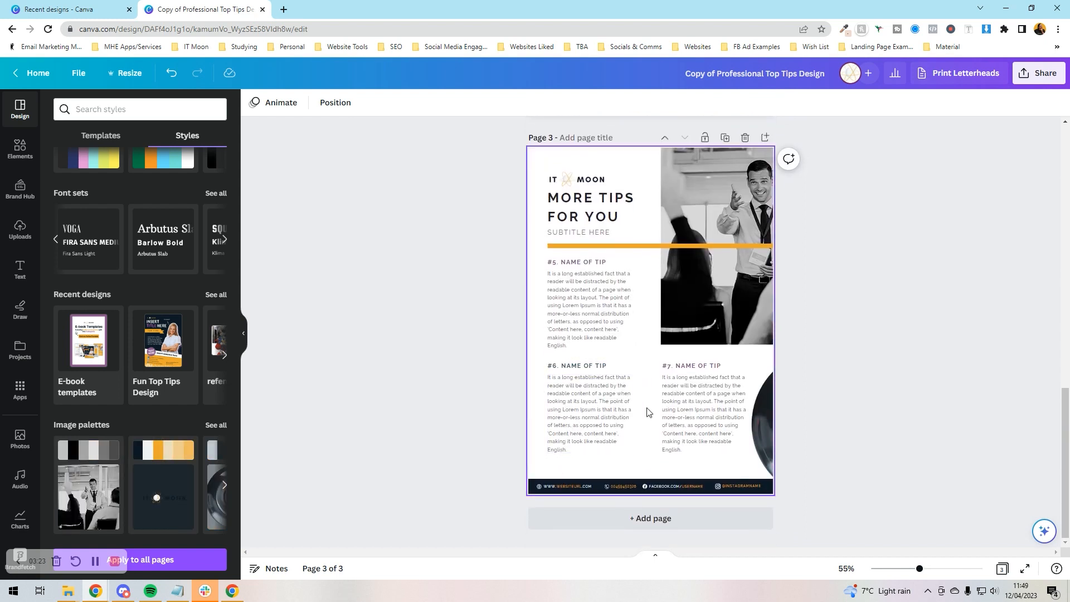
scroll(629, 440, up, 15)
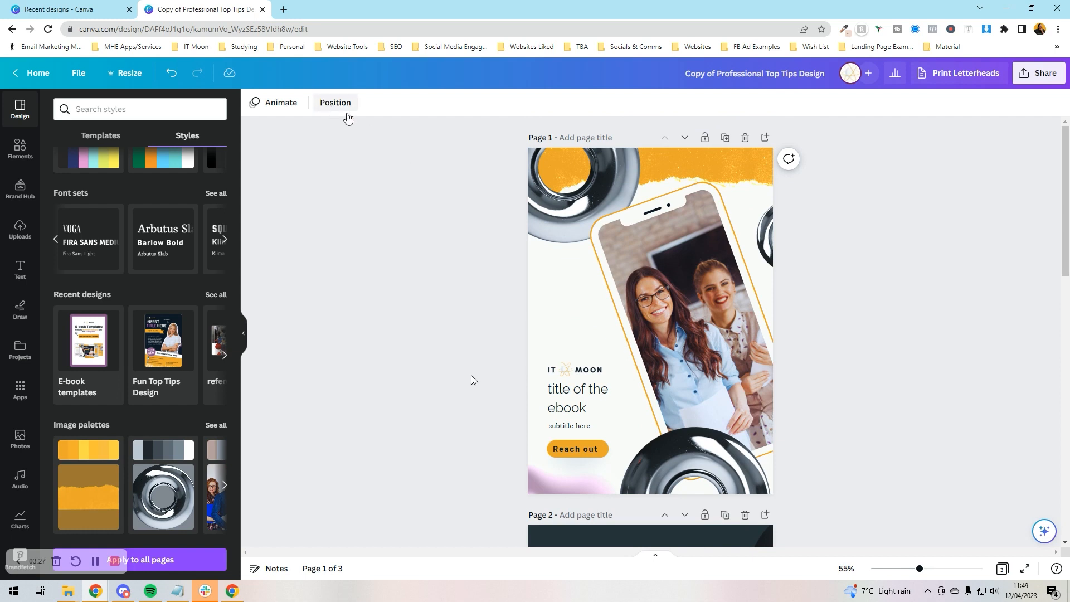
click(345, 109)
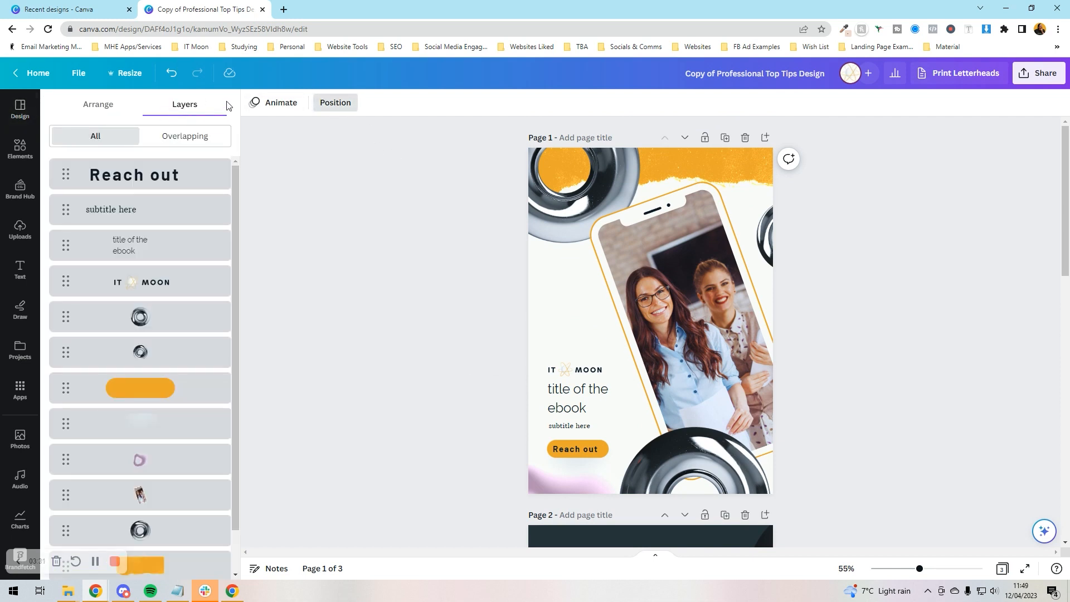
scroll(148, 296, down, 1)
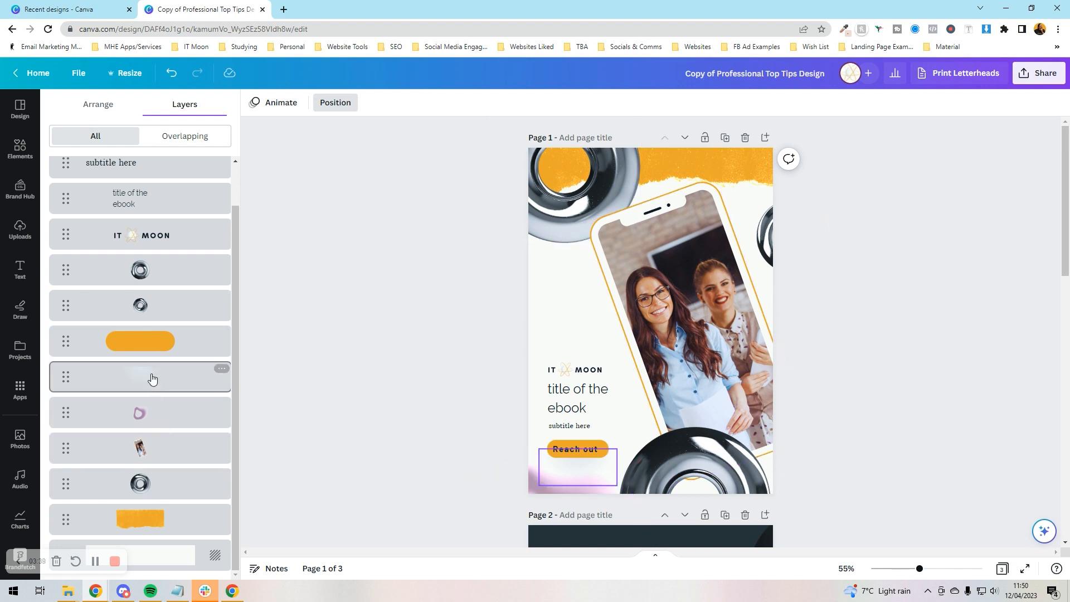
click(153, 455)
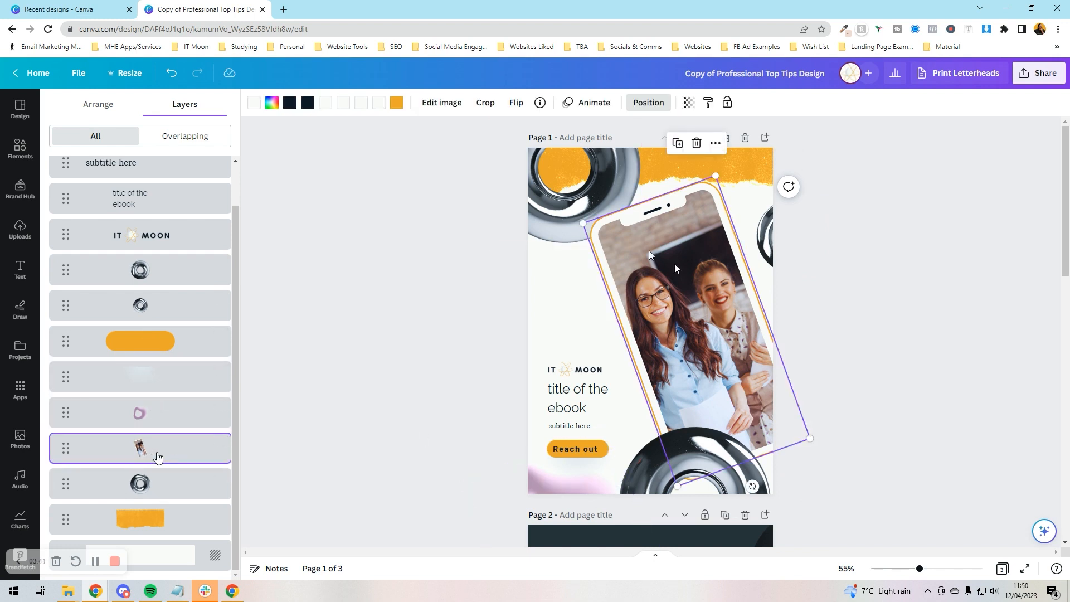
click(199, 270)
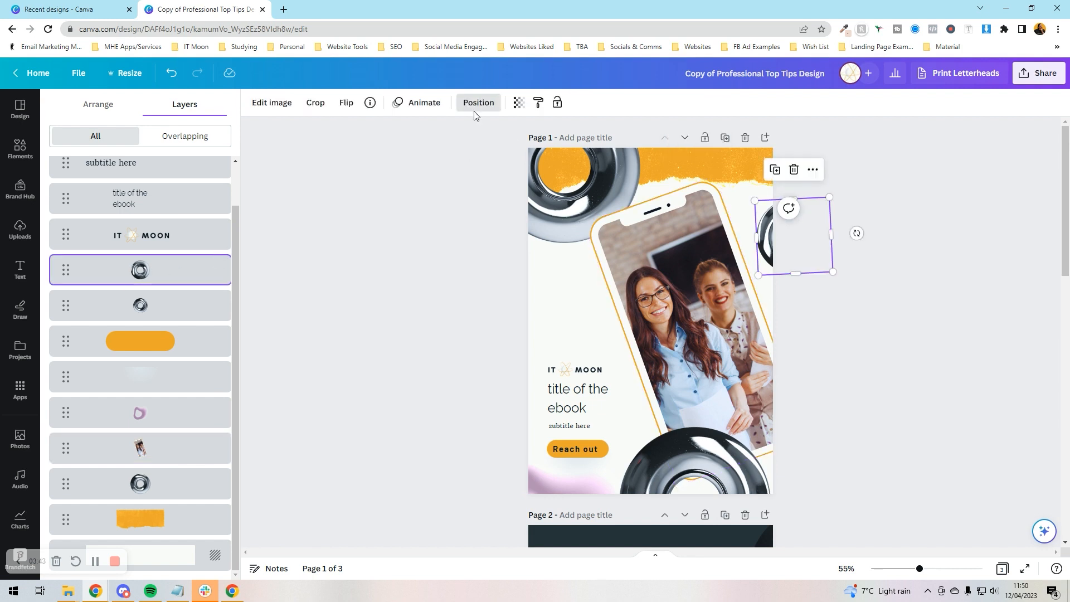
click(151, 312)
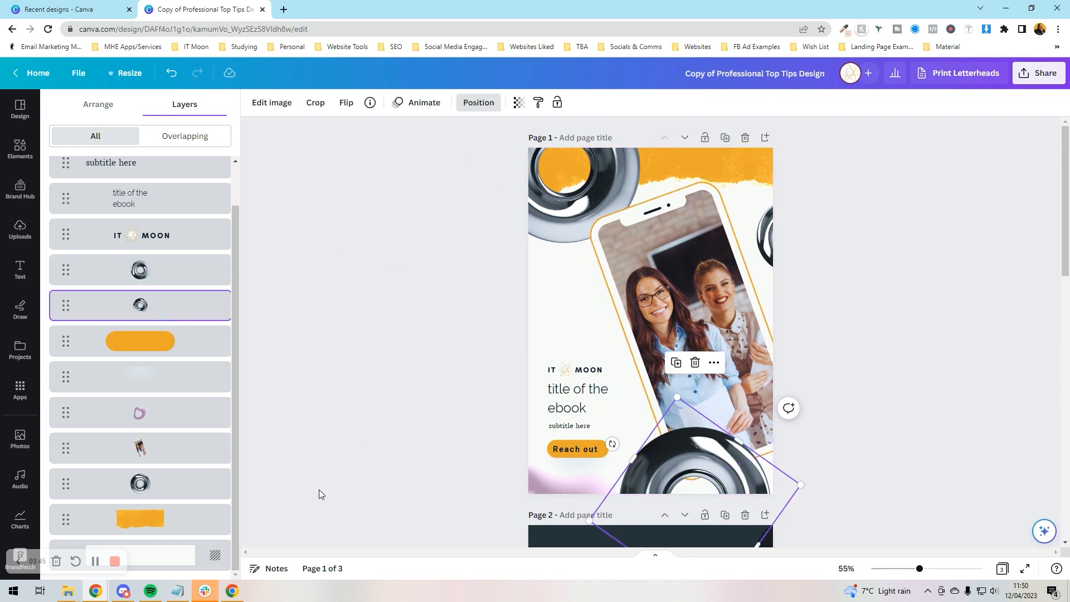
click(176, 487)
click(346, 386)
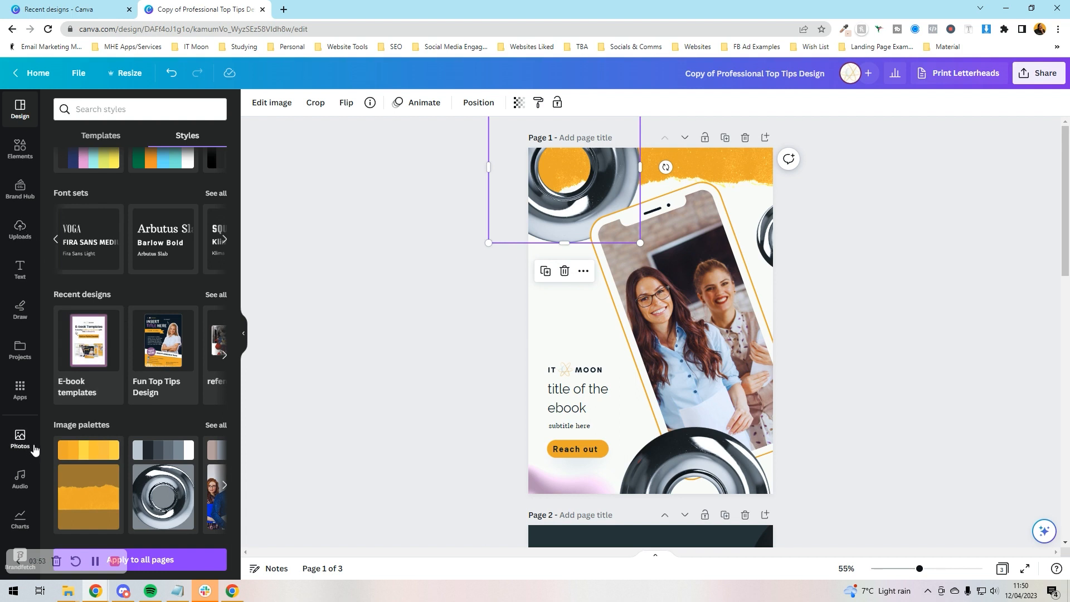
click(18, 449)
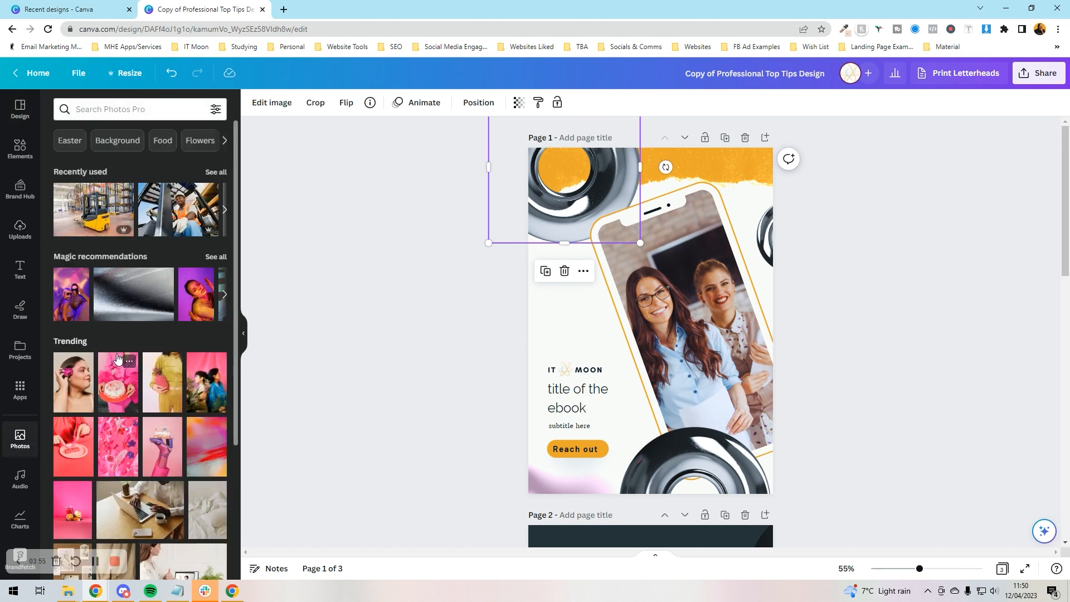
Place the stock photo of a woman in white at a laptop in the phone frame, cropped to her profile
scroll(169, 442, down, 3)
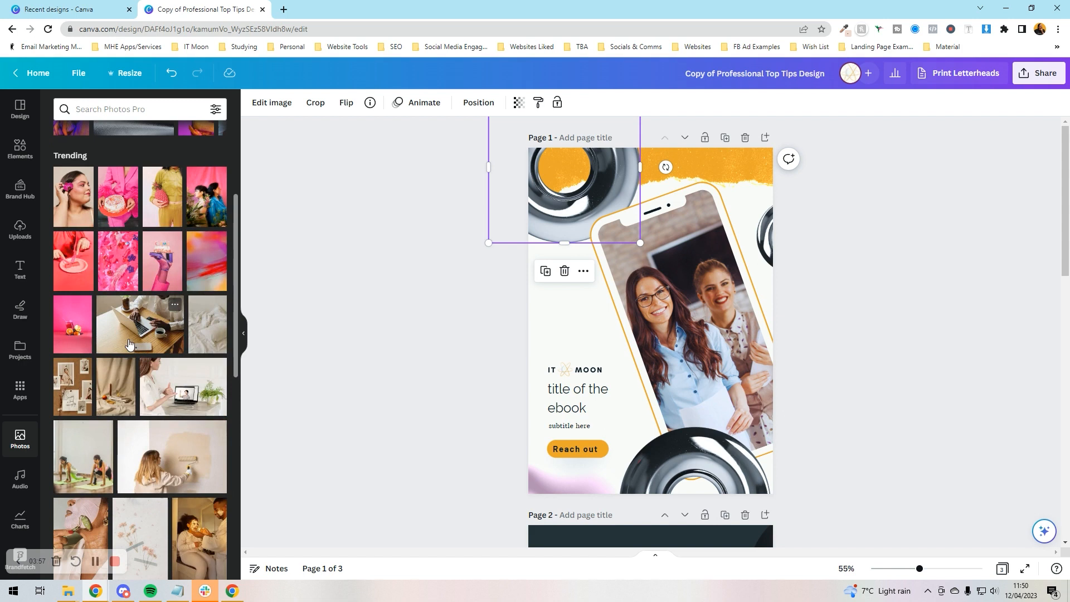
drag(190, 405, 629, 308)
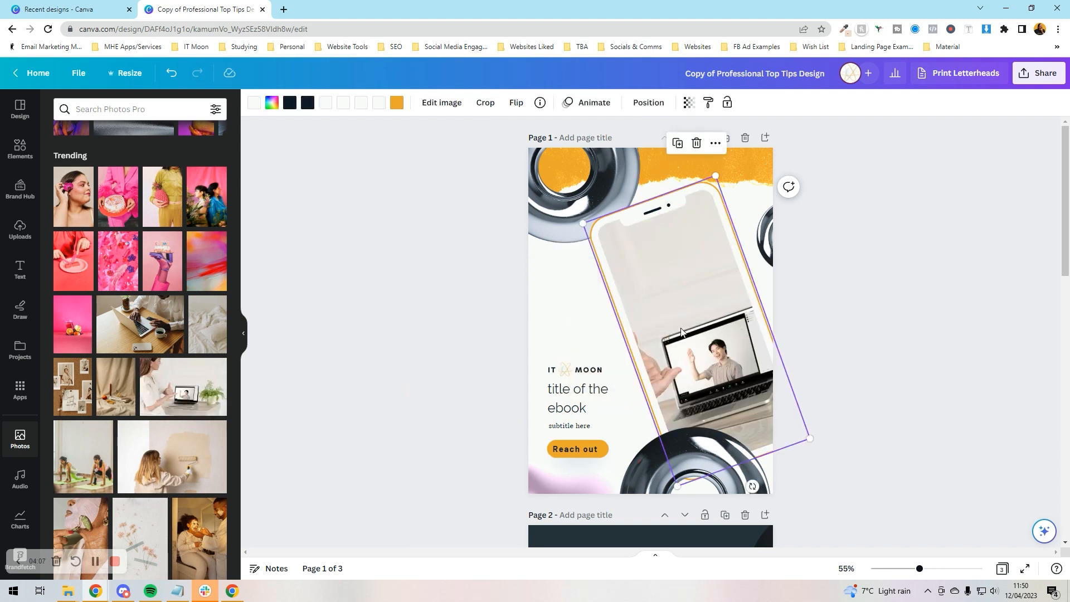
double_click(681, 332)
drag(681, 332, 818, 284)
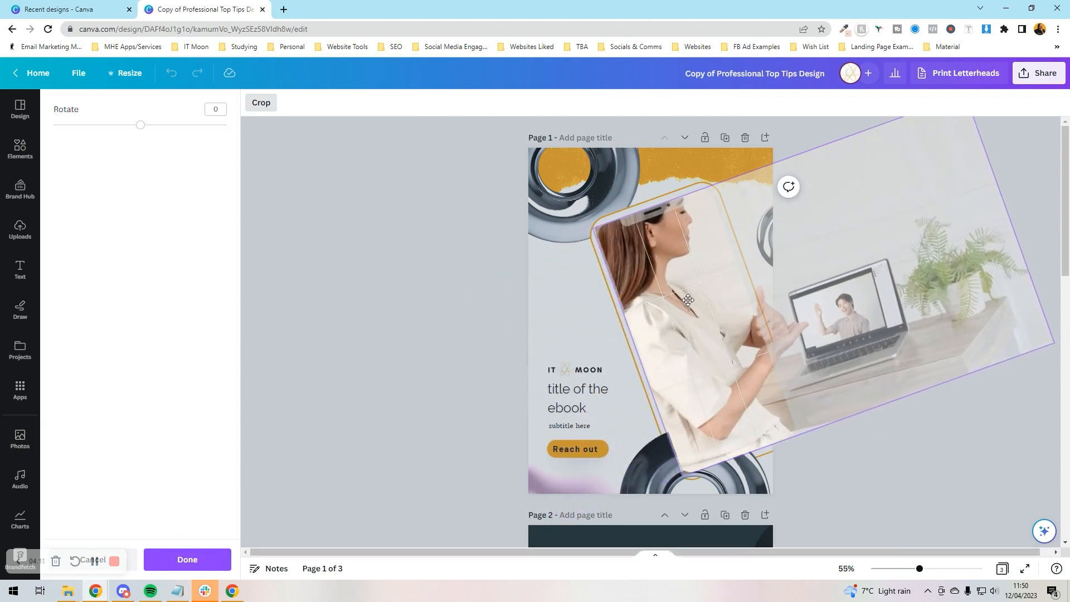
click(480, 313)
double_click(685, 324)
click(461, 305)
click(382, 292)
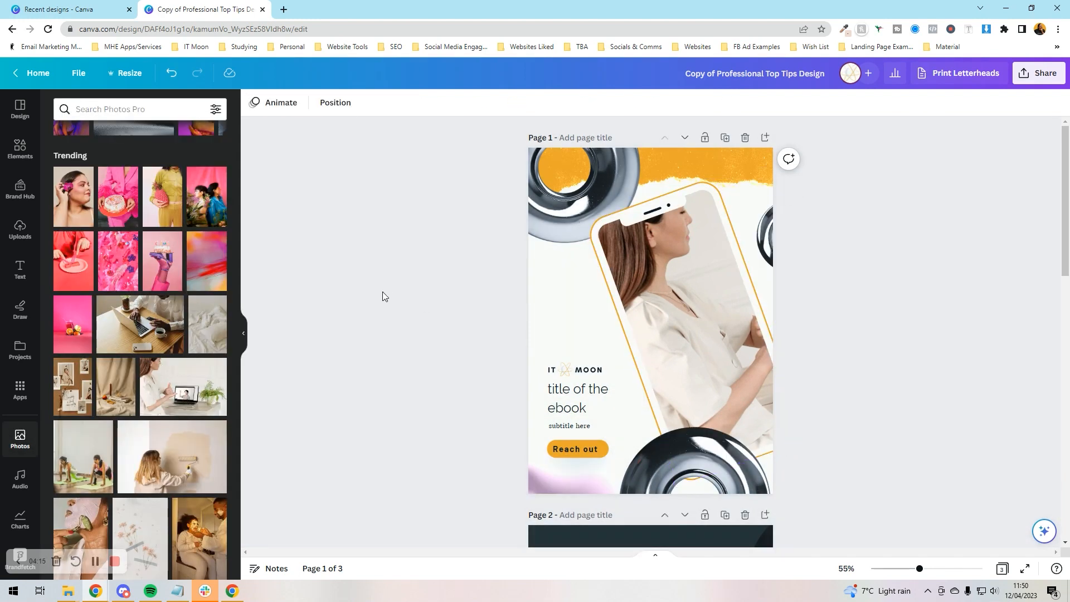
click(555, 215)
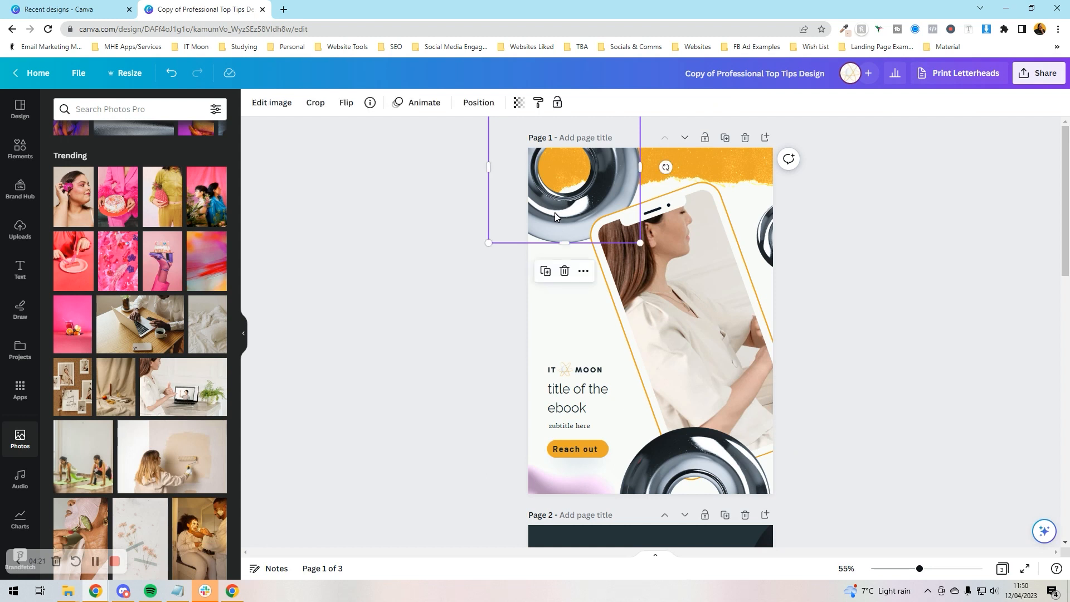
key(Delete)
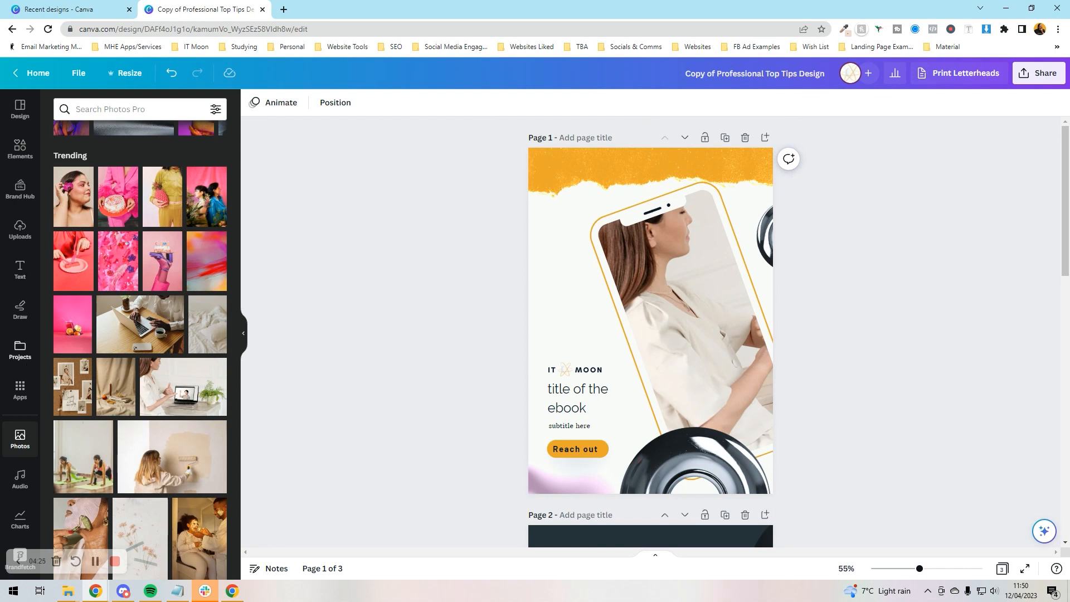
click(129, 110)
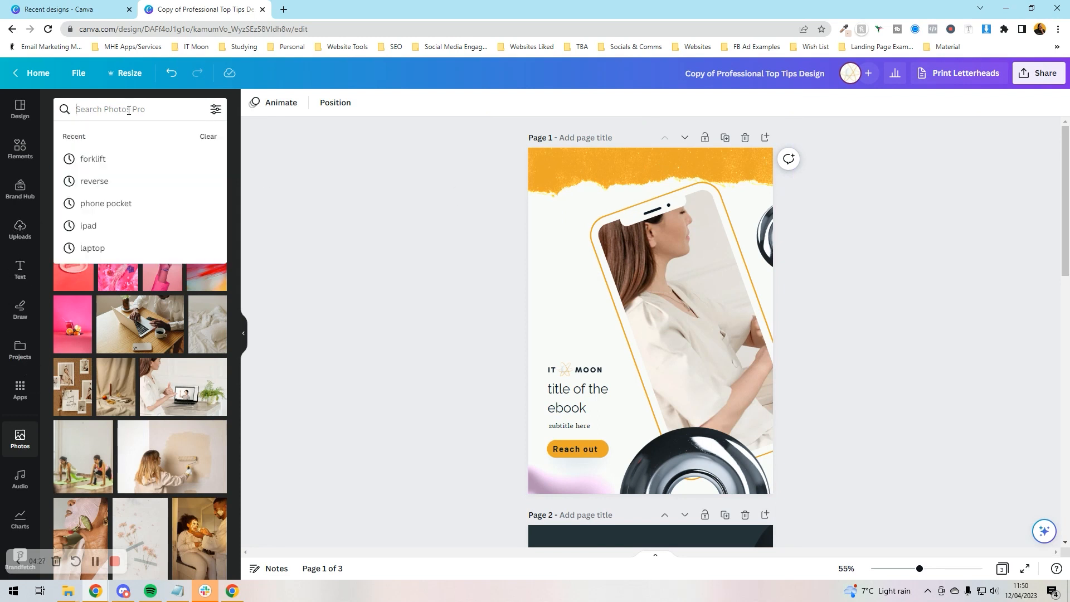
scroll(142, 279, down, 5)
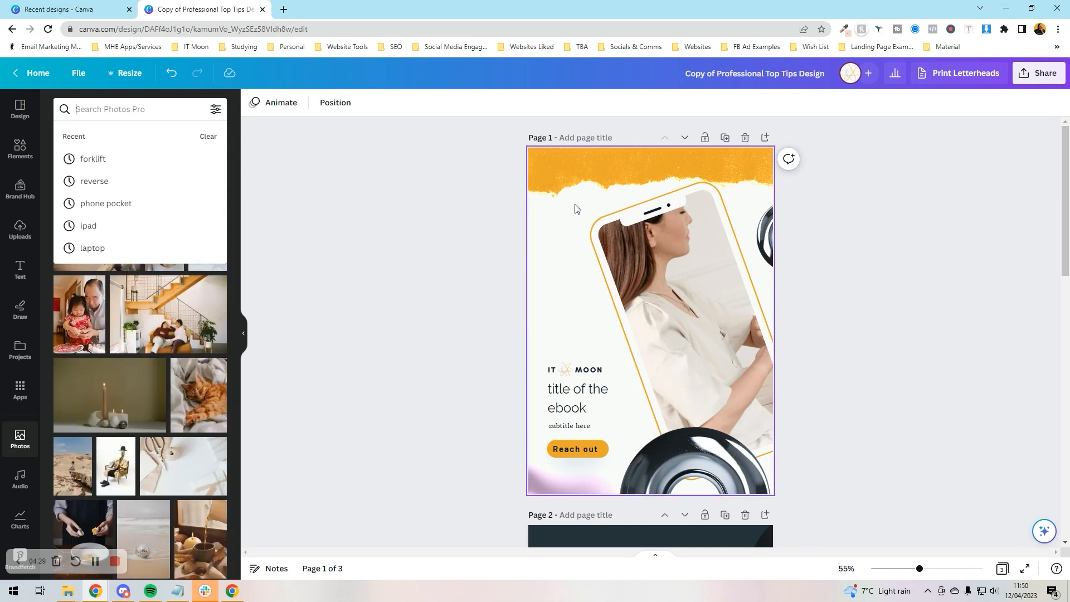
click(469, 223)
key(ctrl+z)
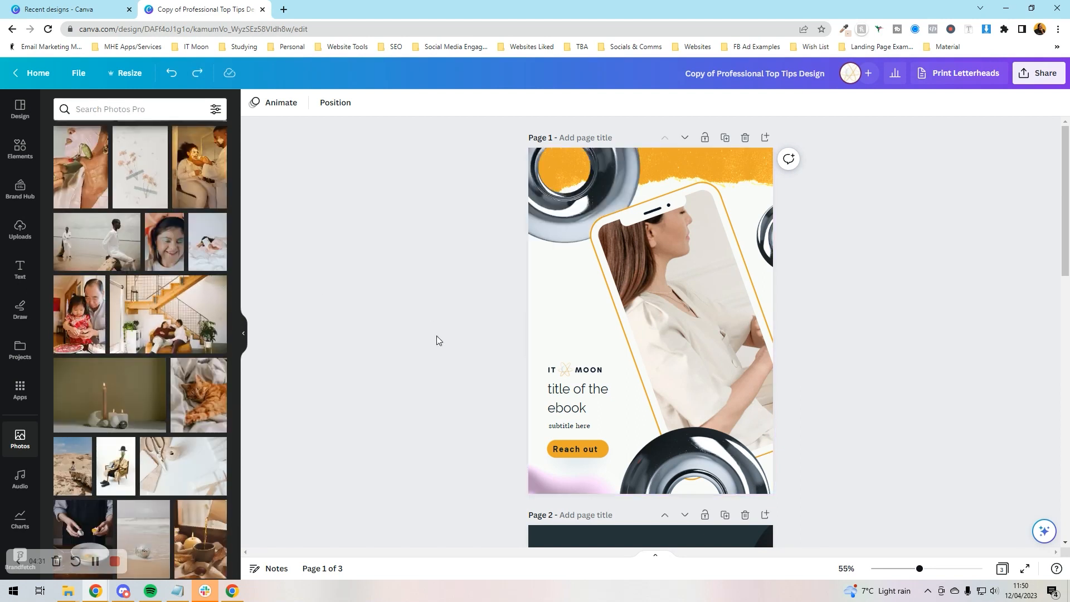
scroll(199, 299, down, 3)
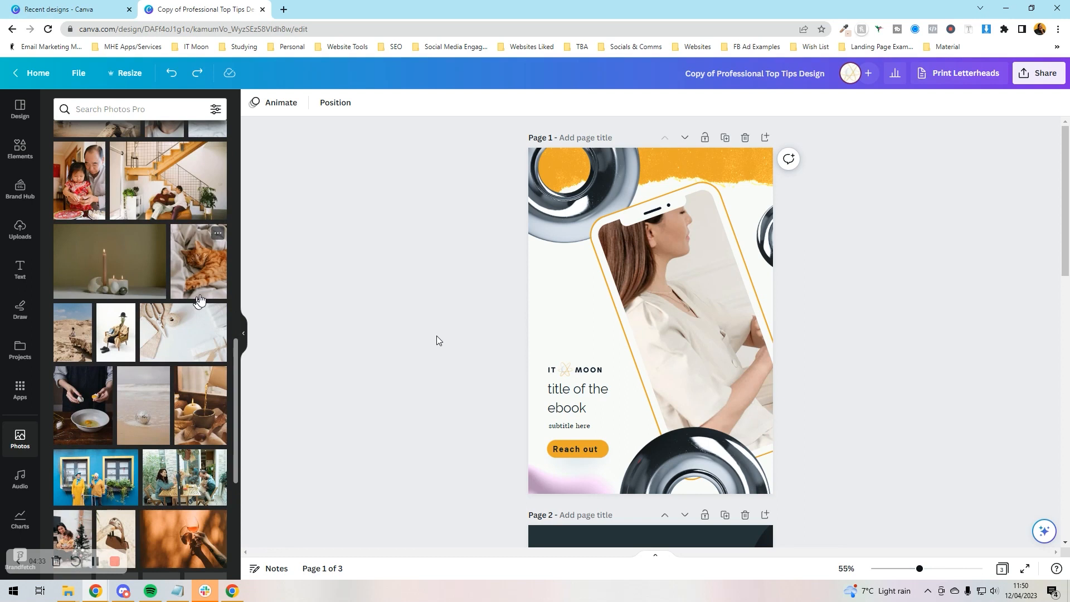
drag(144, 404, 142, 382)
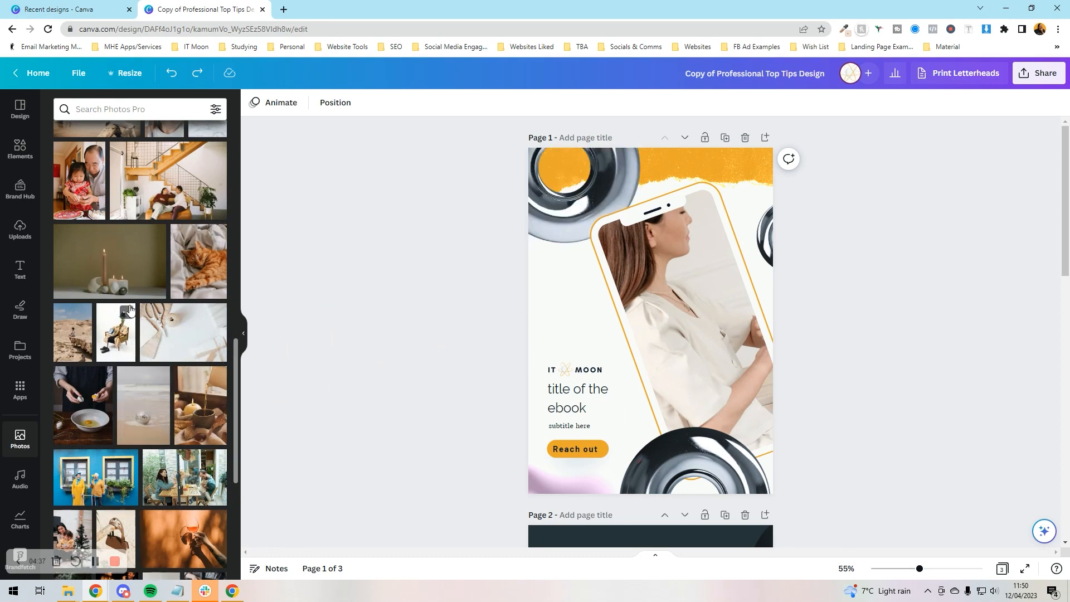
scroll(130, 305, down, 6)
scroll(129, 304, down, 3)
click(587, 199)
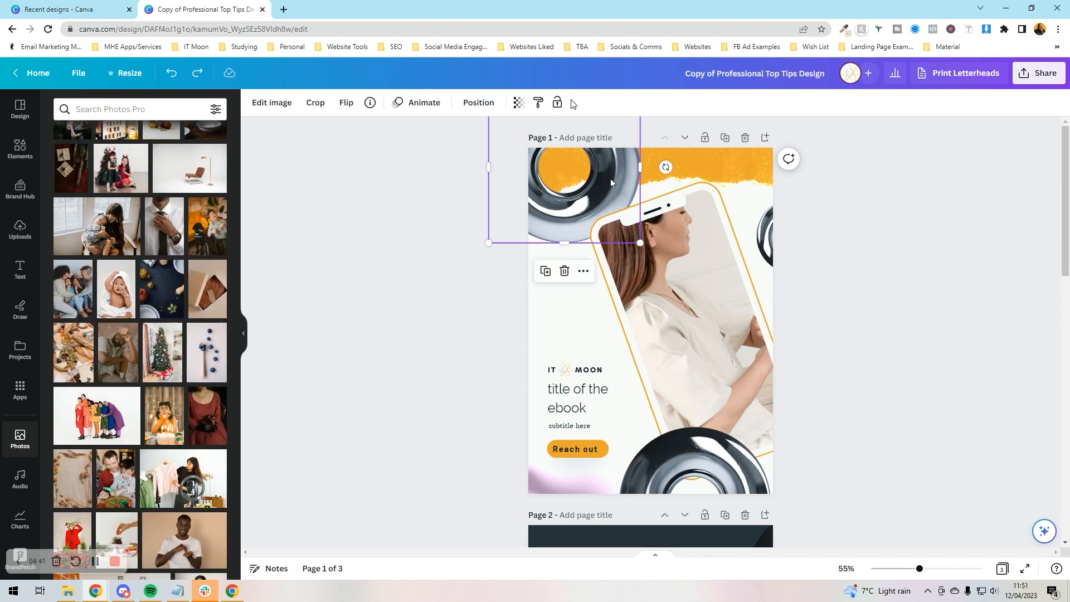
Swap the cover's chrome rings for similar chrome shapes: a twisted tube and crumpled foil
click(370, 104)
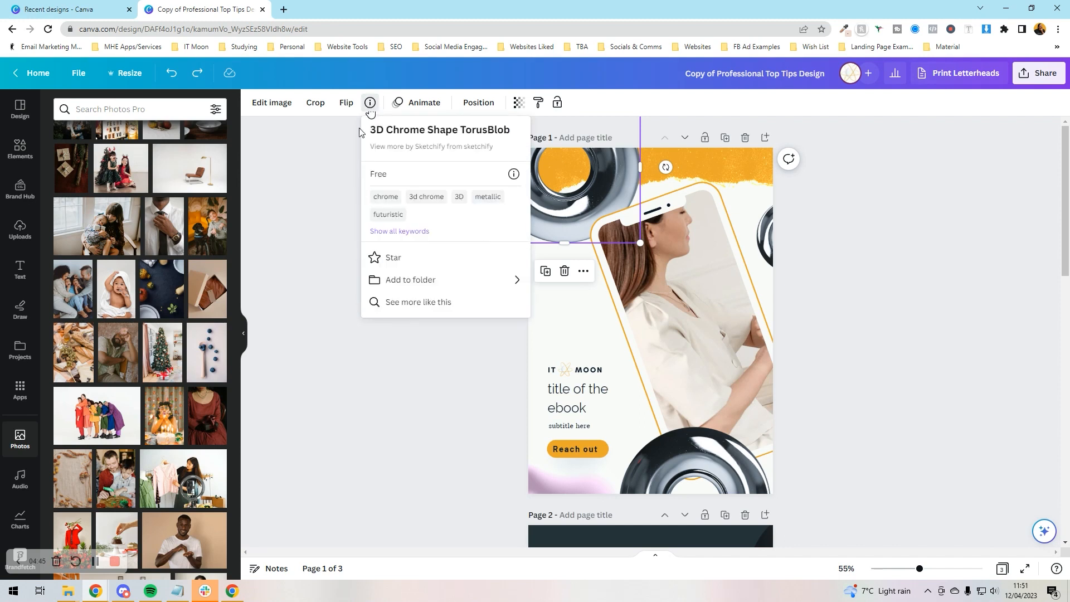
click(394, 304)
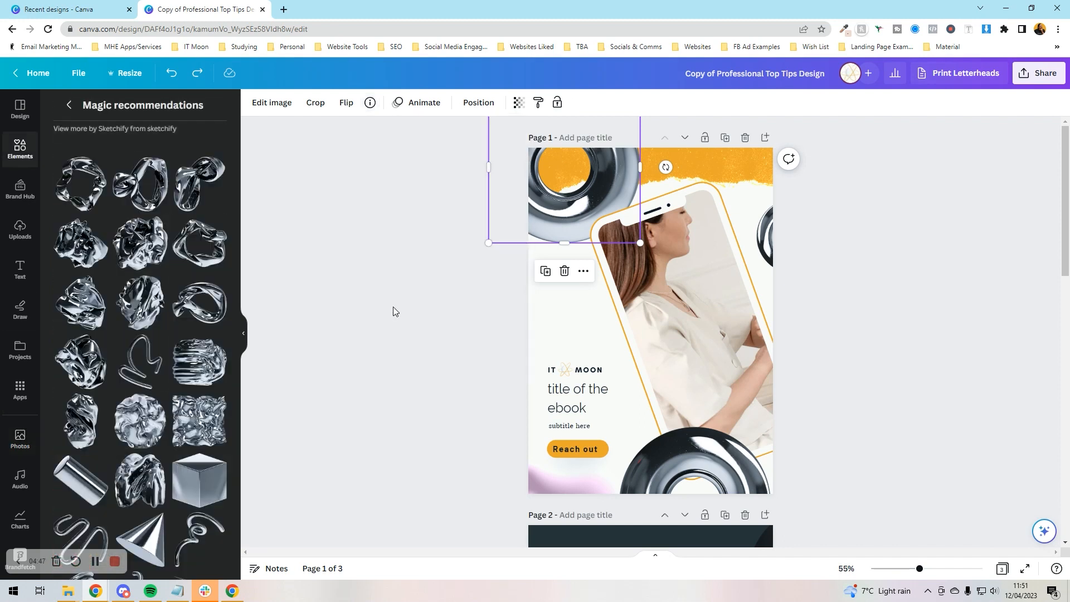
scroll(111, 310, down, 4)
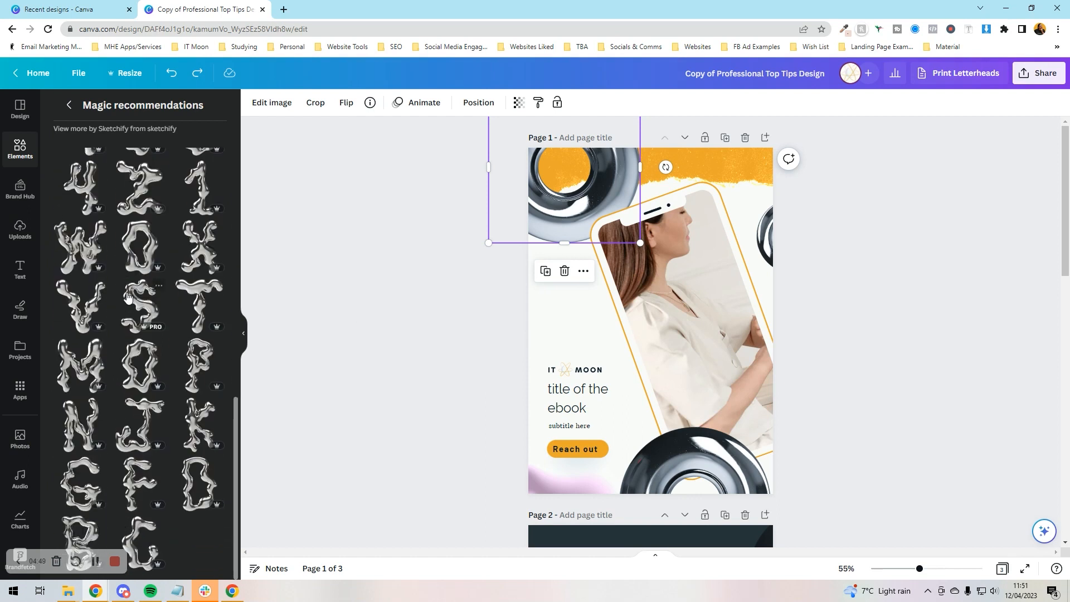
scroll(148, 343, up, 3)
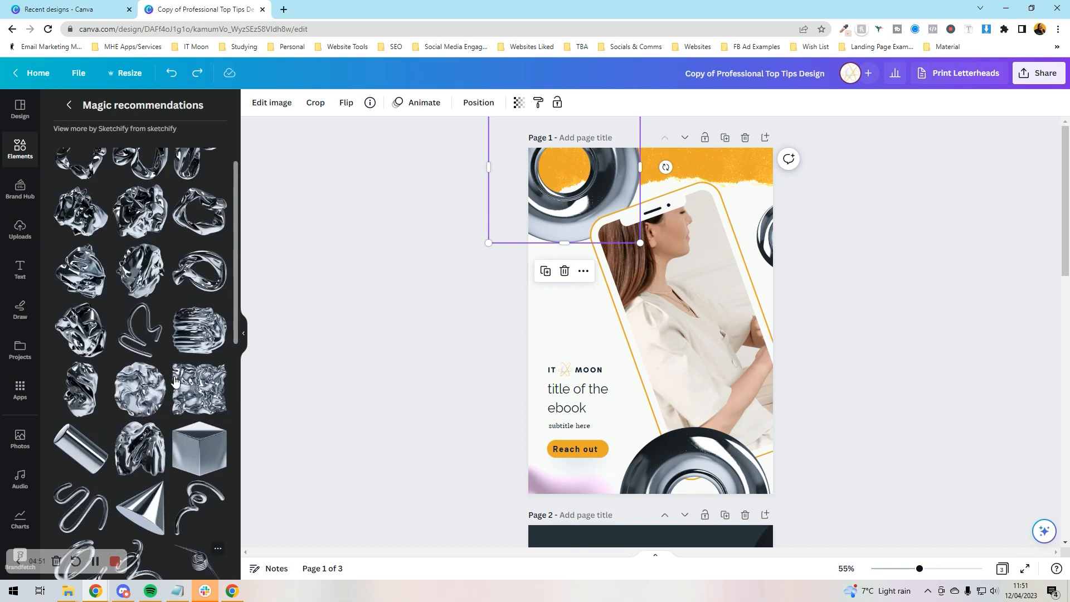
mouse_move(150, 348)
mouse_down()
mouse_move(490, 232)
mouse_move(560, 223)
mouse_up()
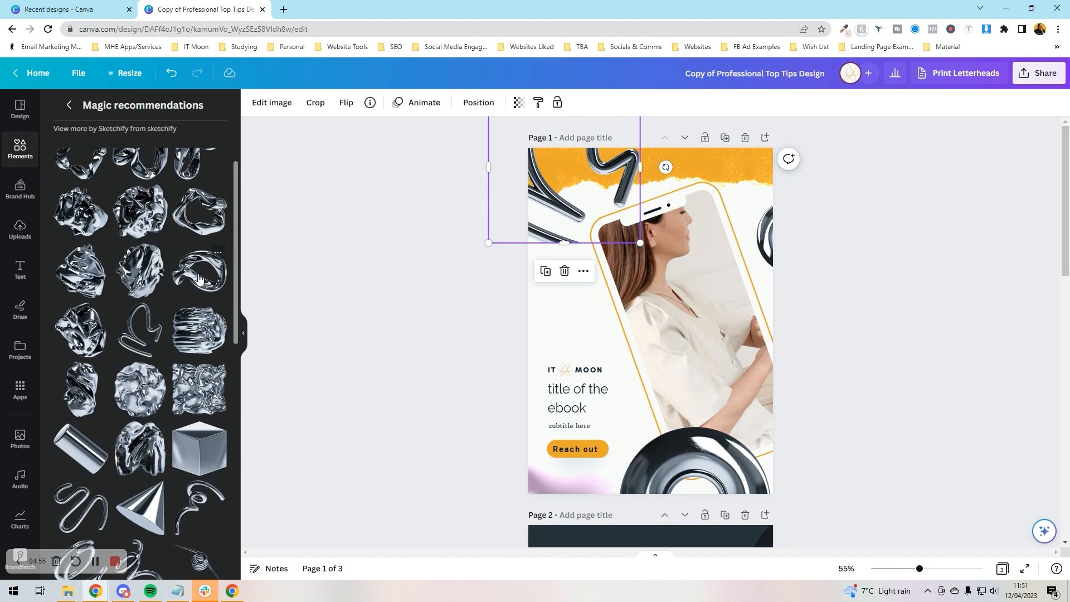
drag(182, 278, 714, 463)
drag(112, 326, 764, 234)
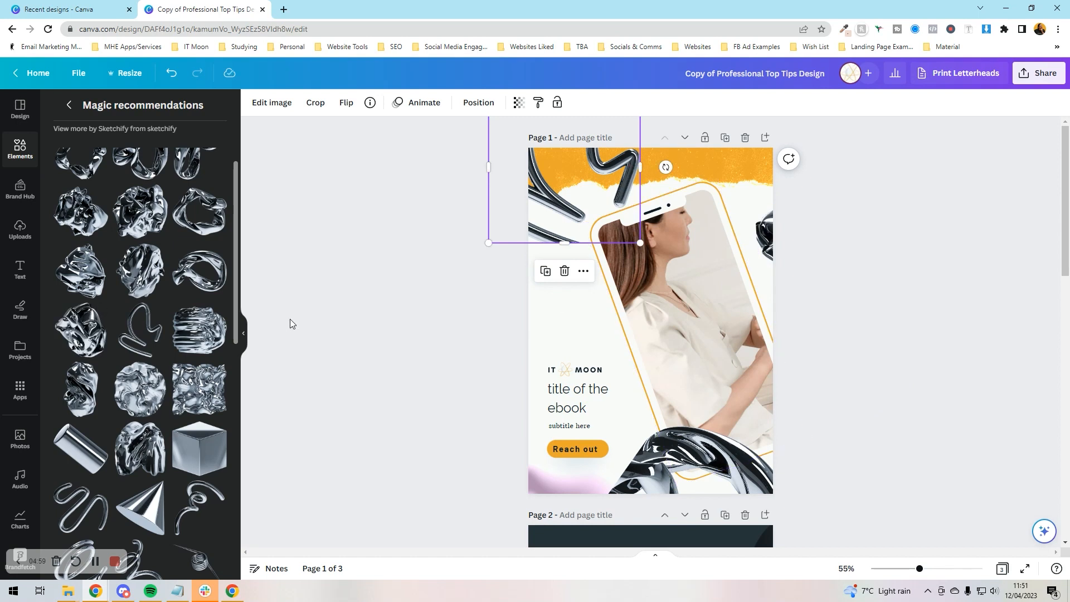
click(373, 310)
scroll(372, 309, down, 6)
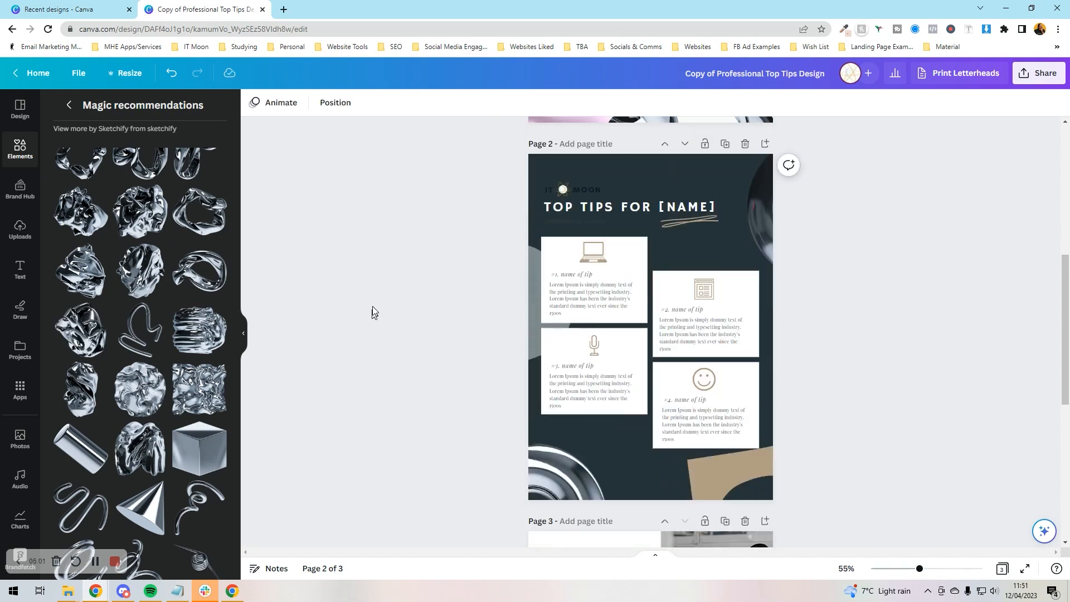
Check the laptop and microphone icon details, then return to the general elements search
click(599, 253)
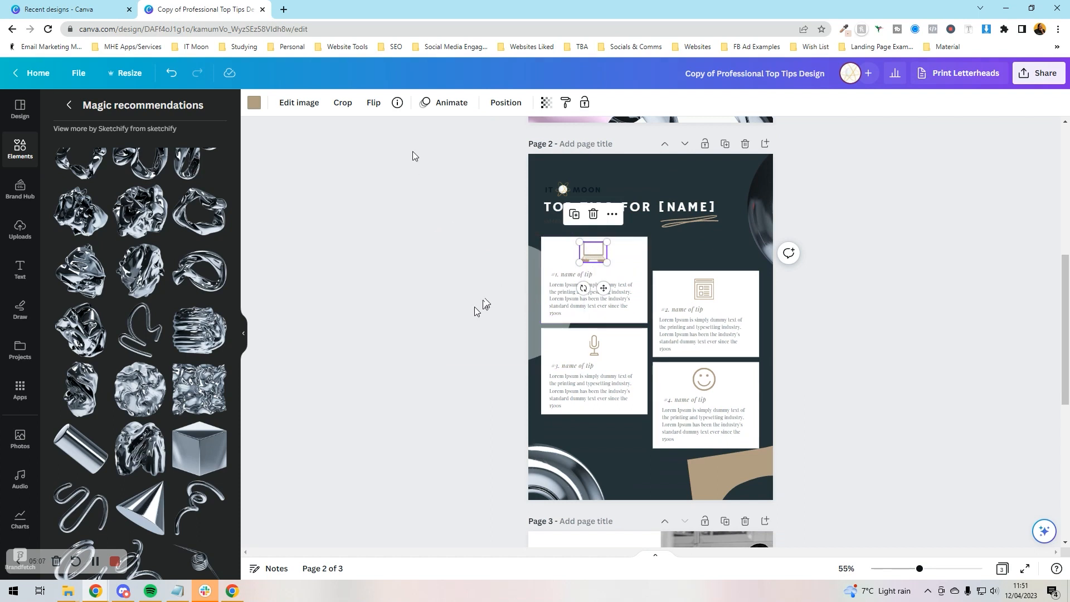
click(397, 104)
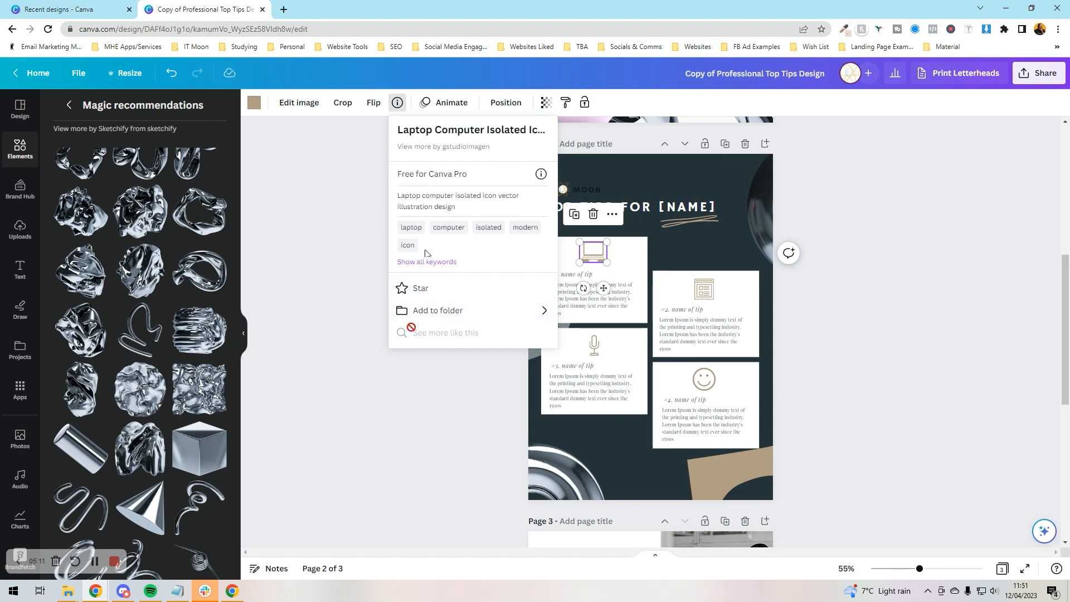
click(413, 375)
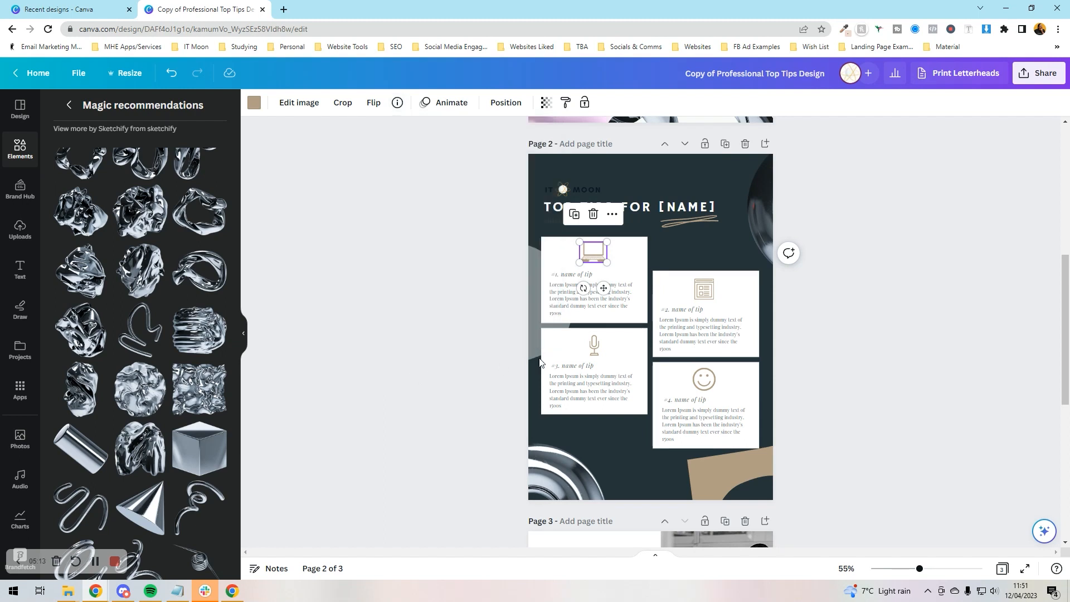
click(595, 346)
click(405, 103)
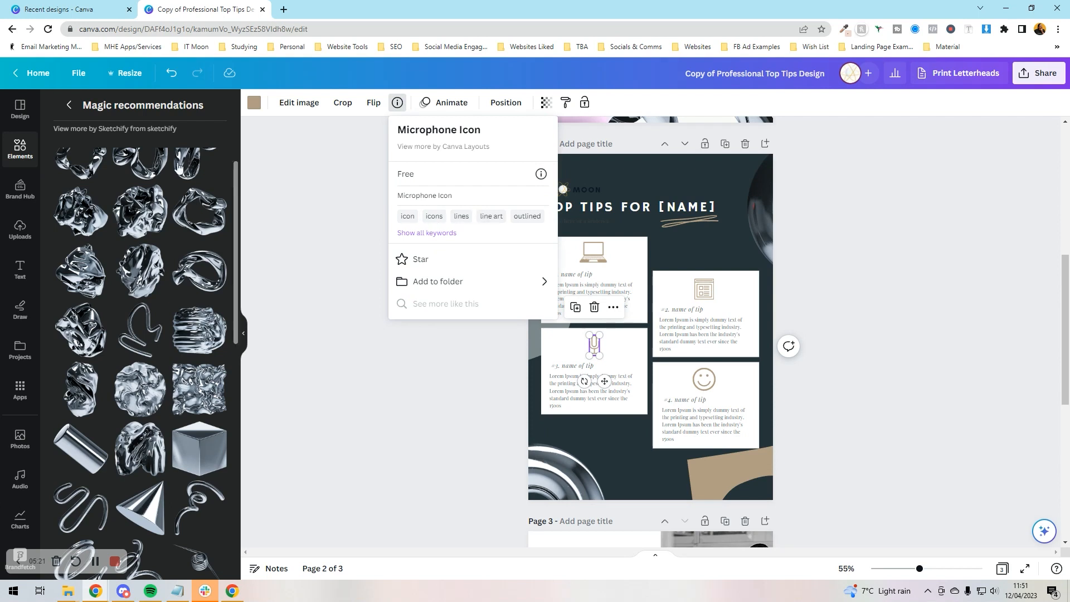
click(69, 104)
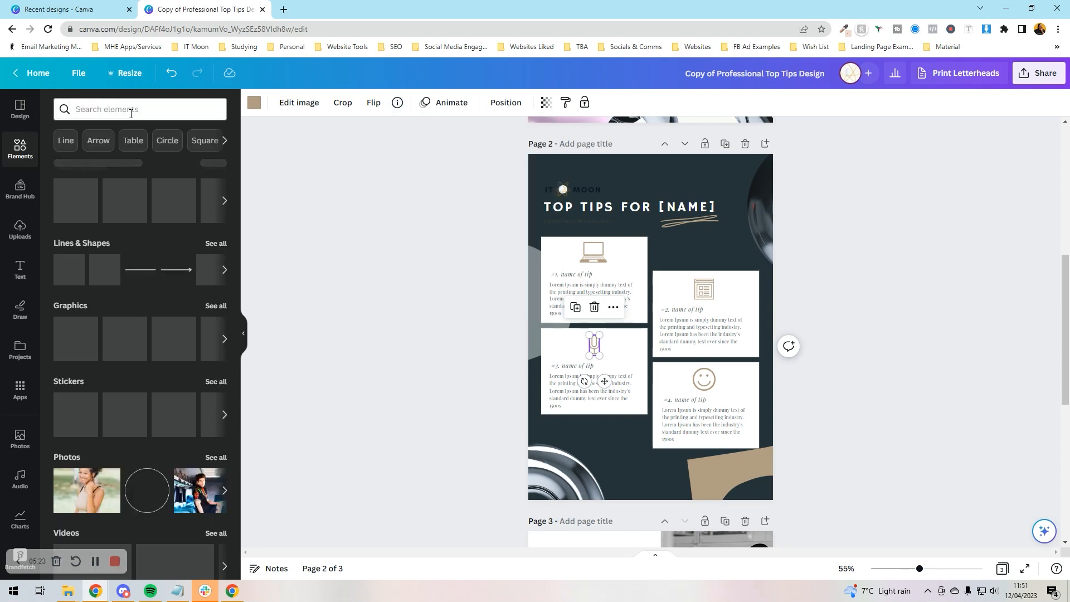
Search Elements for 'line art icons' and show all Graphics results
click(131, 109)
text(line art icons)
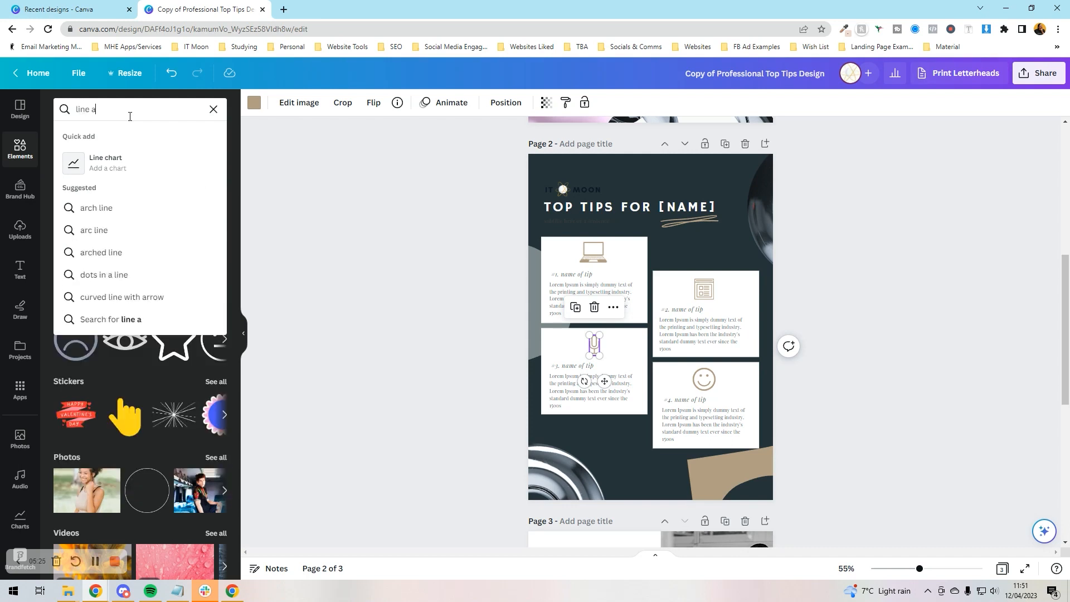
key(Return)
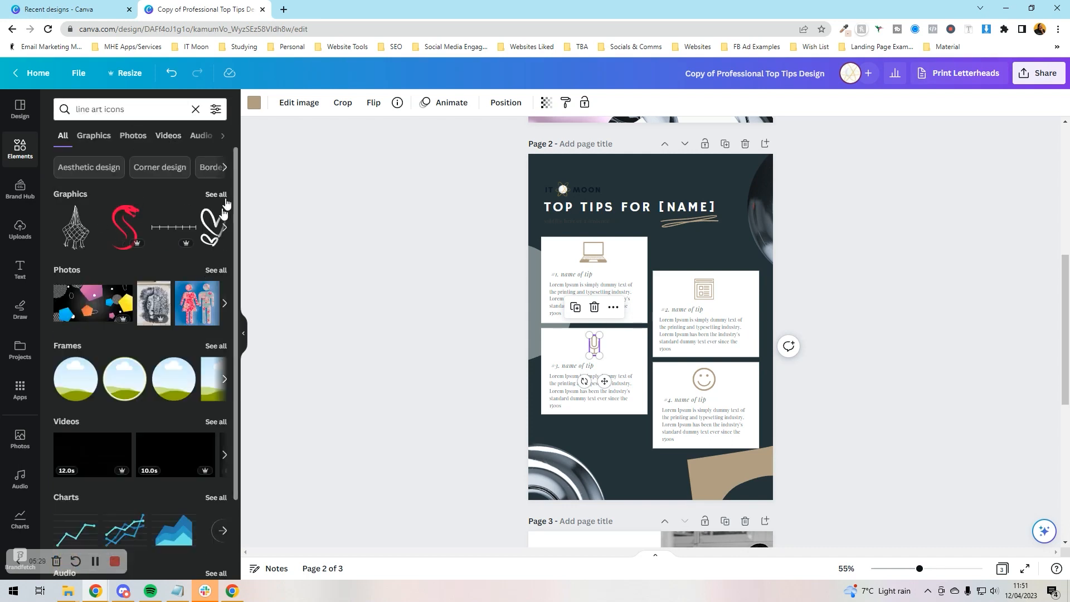
click(220, 196)
scroll(148, 266, down, 3)
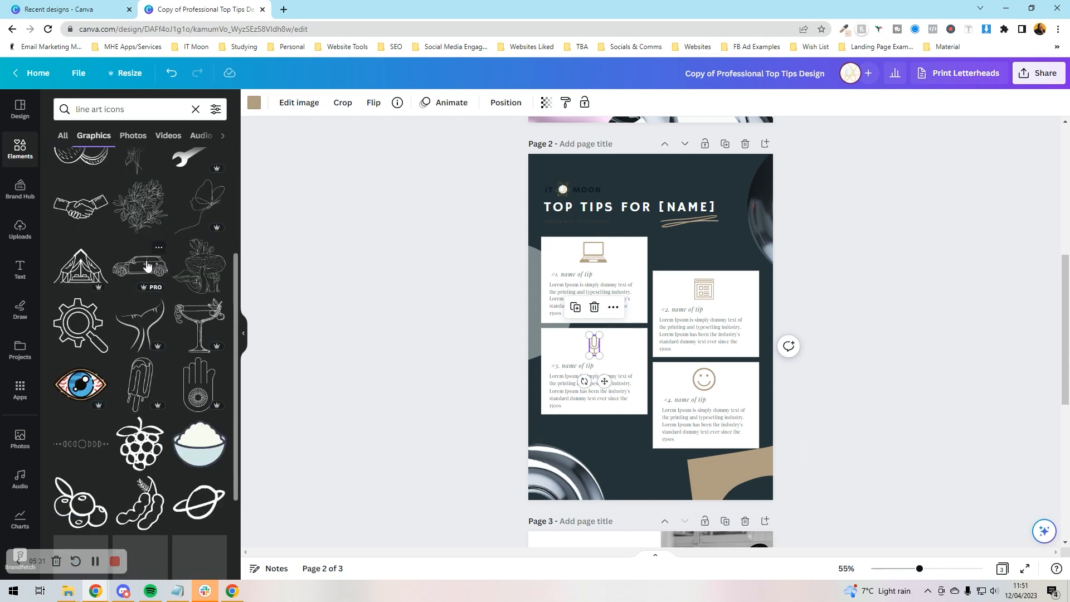
Try the cocktail-glass graphic on the tip cards, then undo the accidental text move
drag(199, 326, 599, 352)
click(597, 343)
key(ctrl+z)
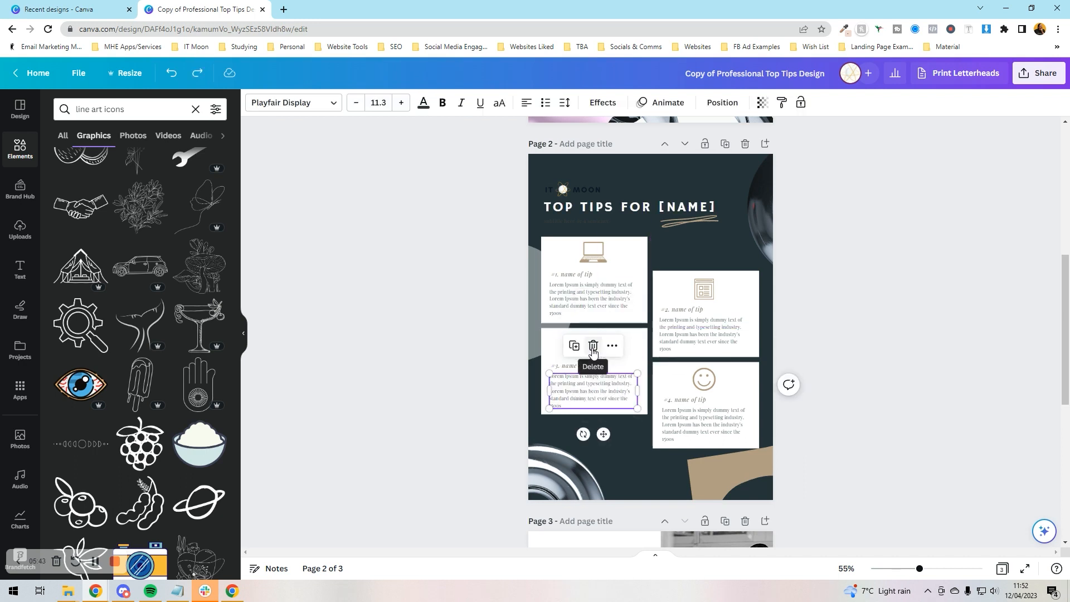
Delete tip card 3's dummy body text, then scroll through the pages to review
click(406, 380)
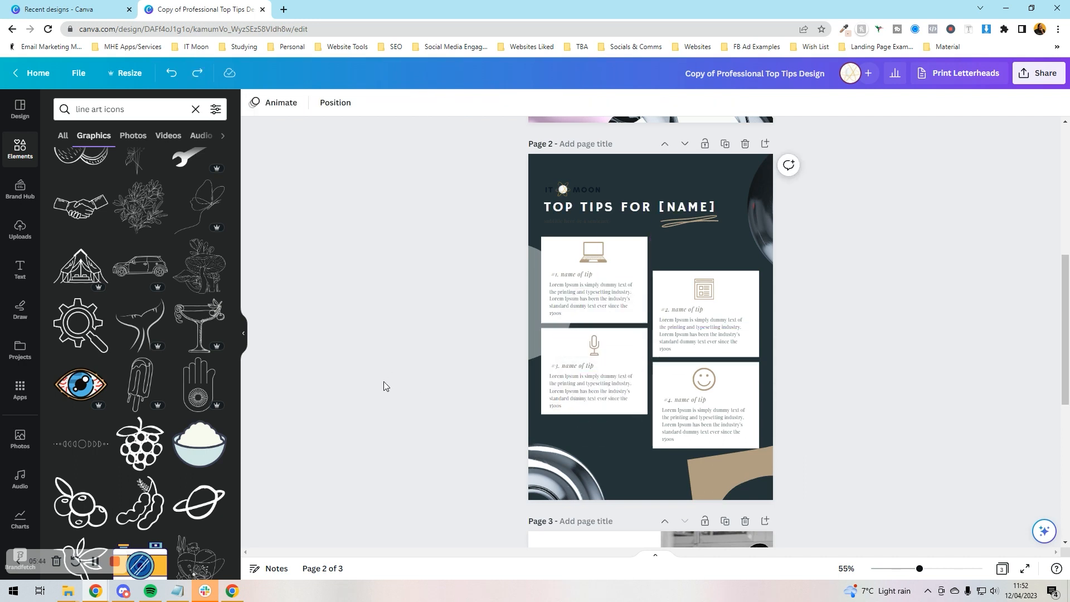
click(576, 376)
click(581, 395)
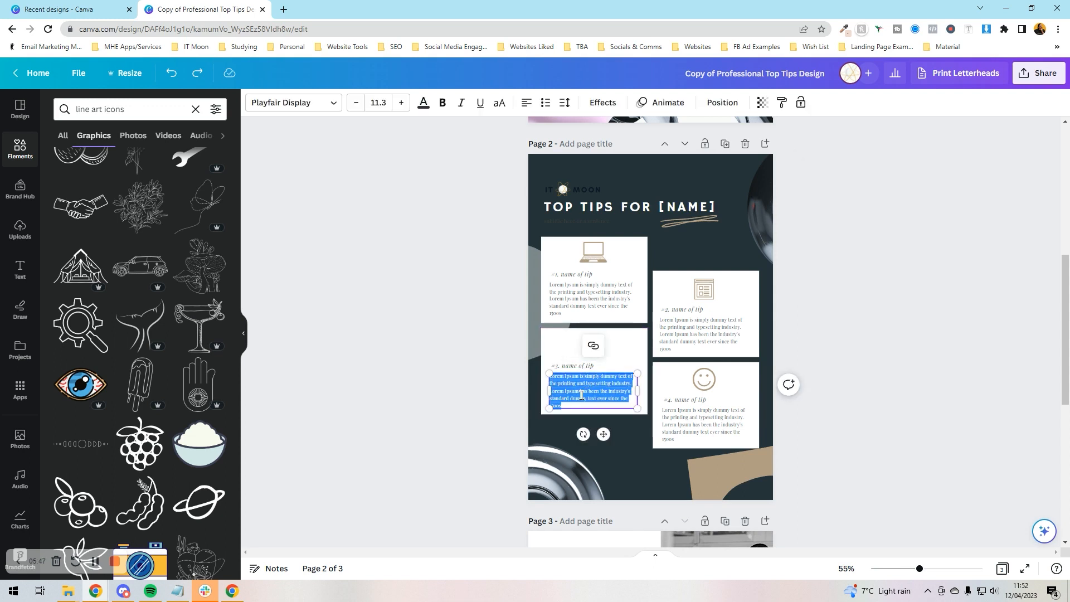
key(BackSpace)
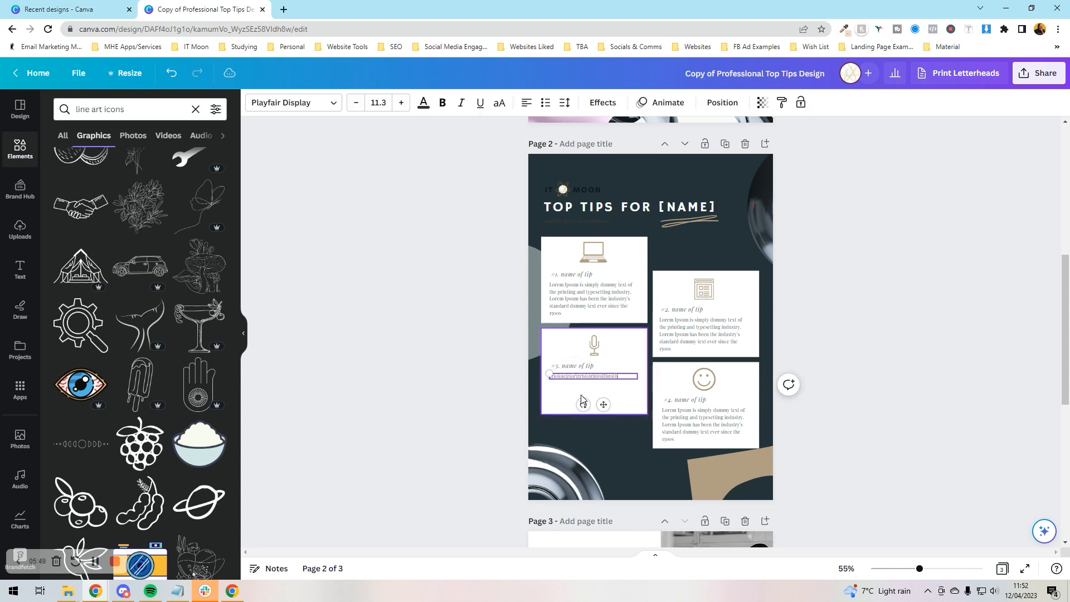
click(484, 350)
scroll(483, 350, down, 5)
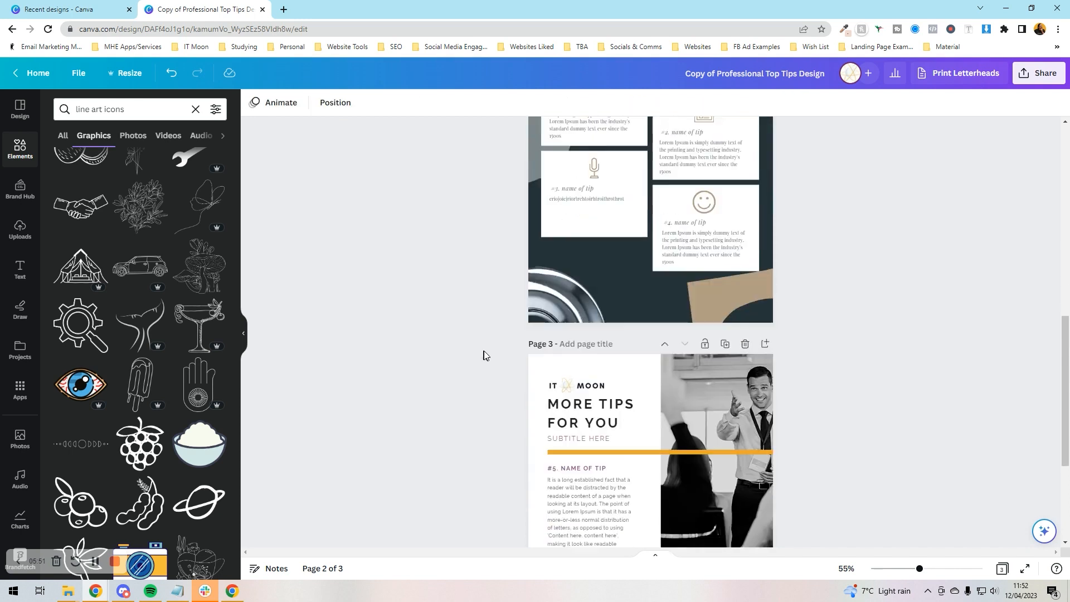
scroll(484, 355, up, 10)
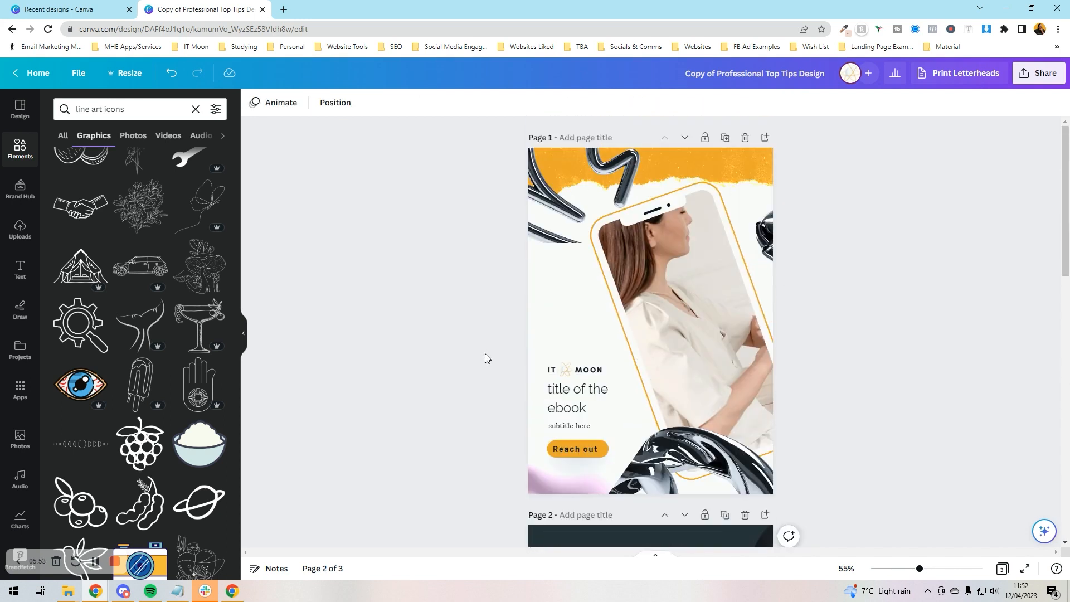
scroll(485, 357, down, 3)
scroll(485, 353, down, 9)
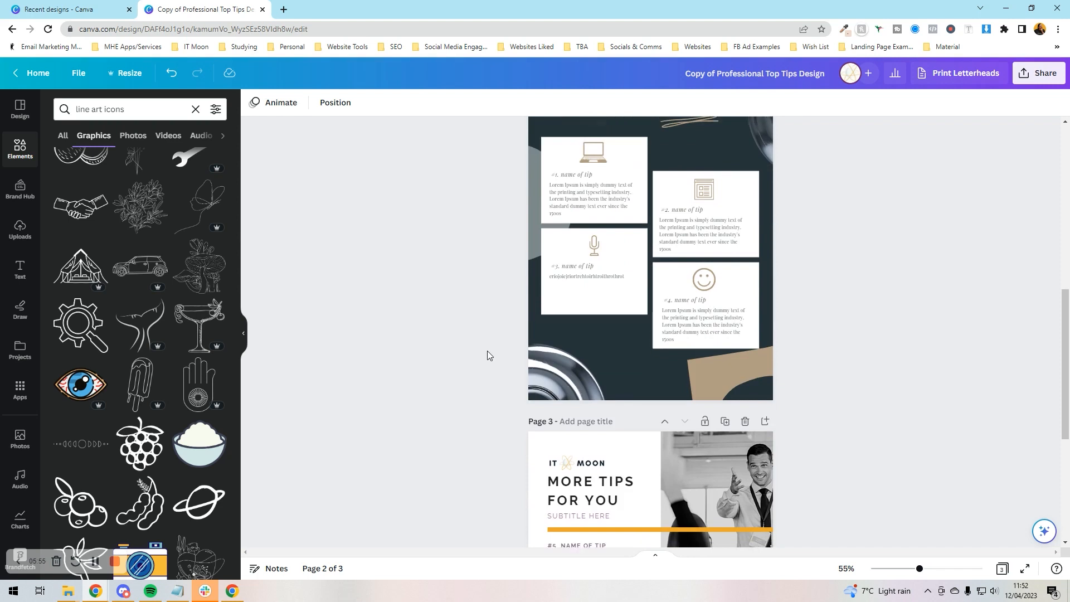
scroll(487, 350, up, 6)
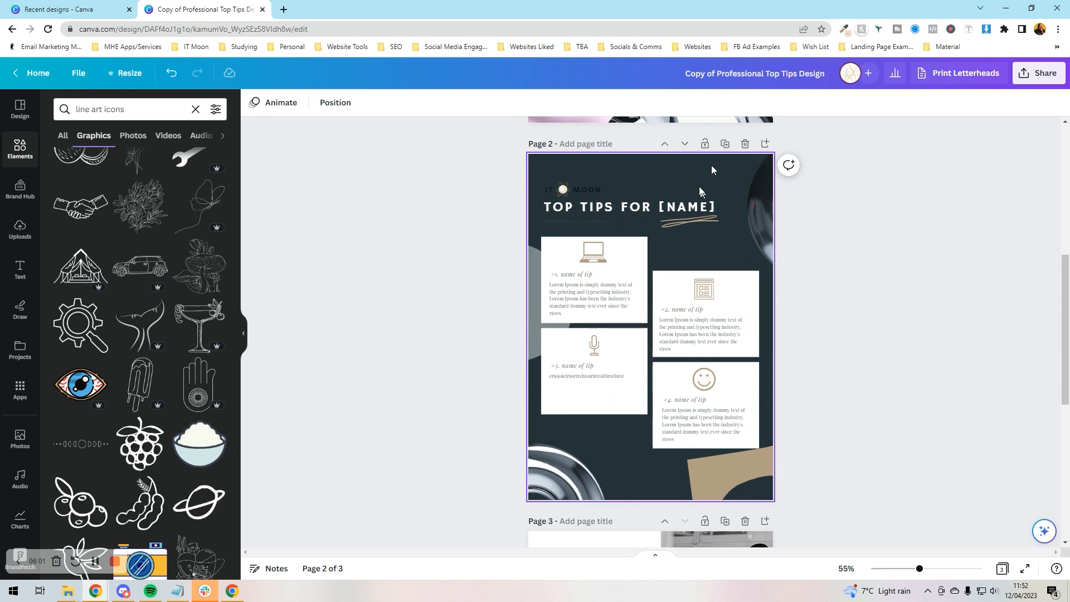
Duplicate the Top Tips page twice and delete the extra copy, keeping one duplicate
click(724, 144)
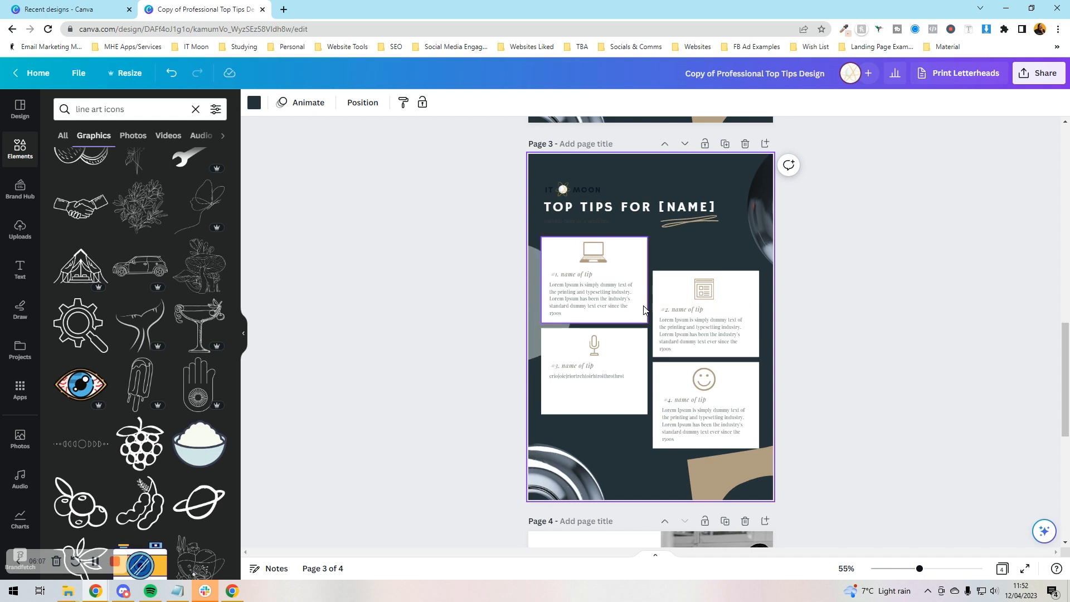
click(725, 144)
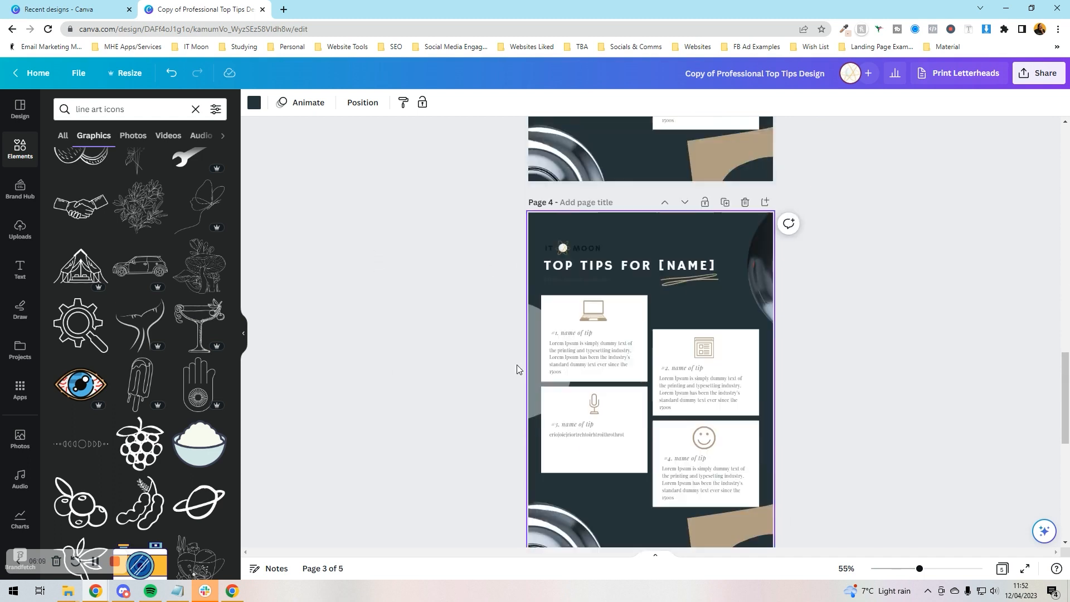
scroll(643, 392, down, 3)
scroll(648, 320, up, 5)
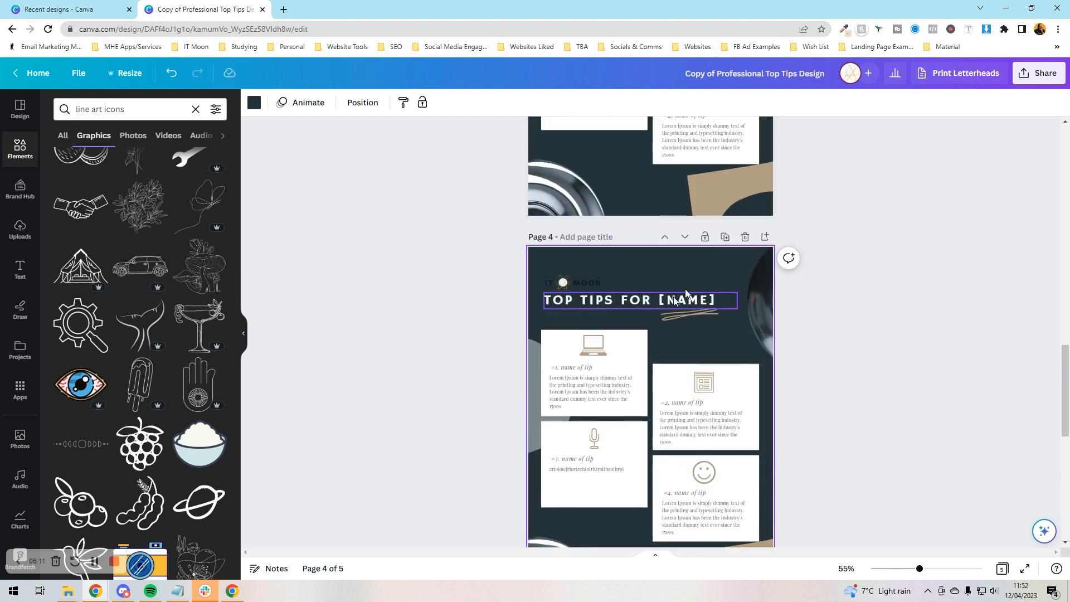
click(745, 237)
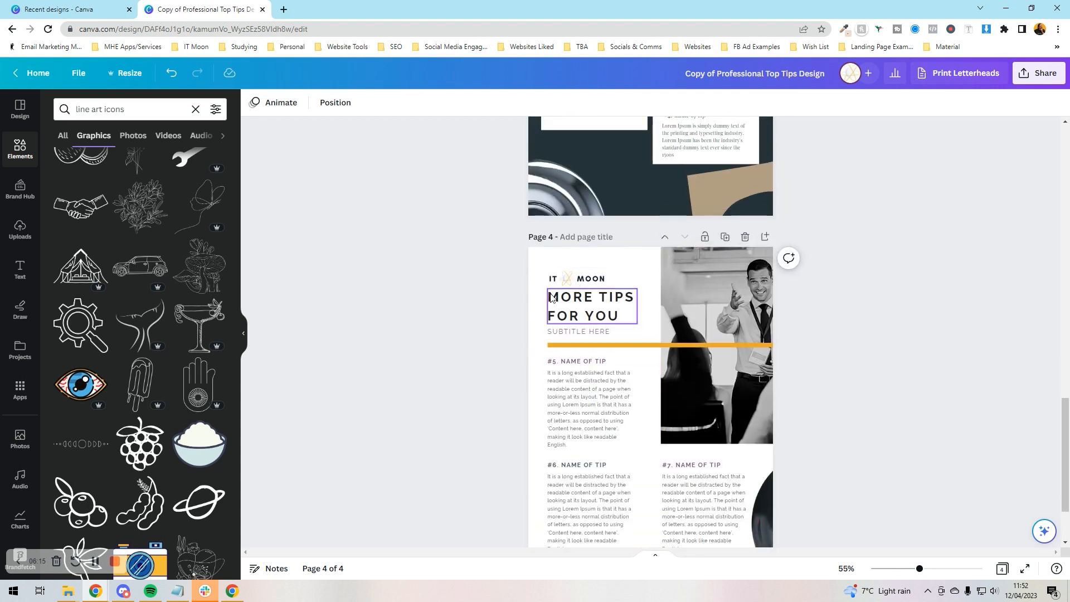
Add a blank fifth page after the More Tips page
scroll(544, 296, down, 2)
click(609, 517)
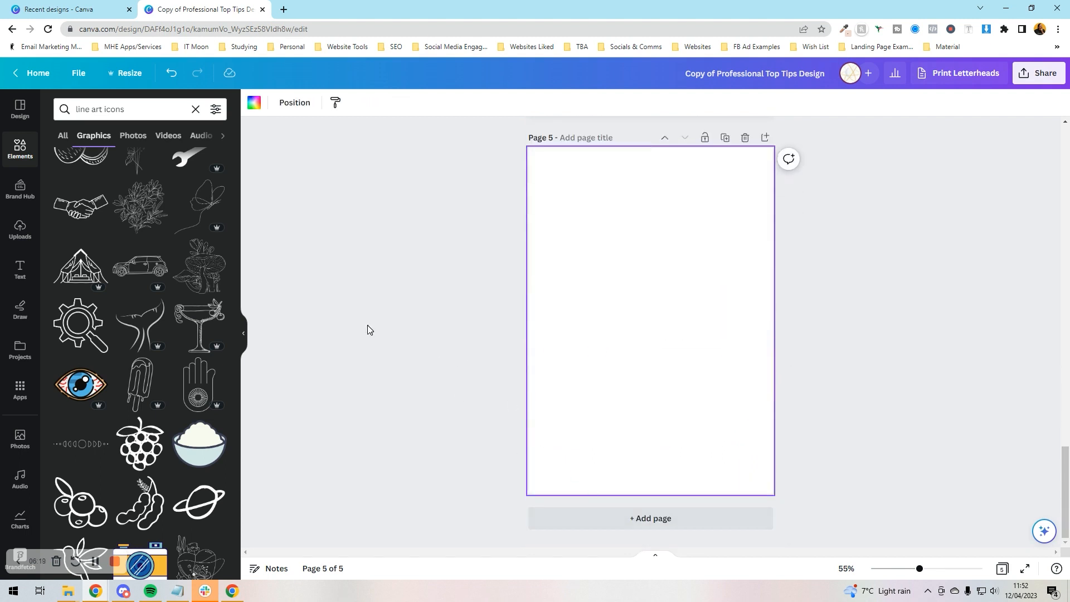
scroll(367, 329, up, 7)
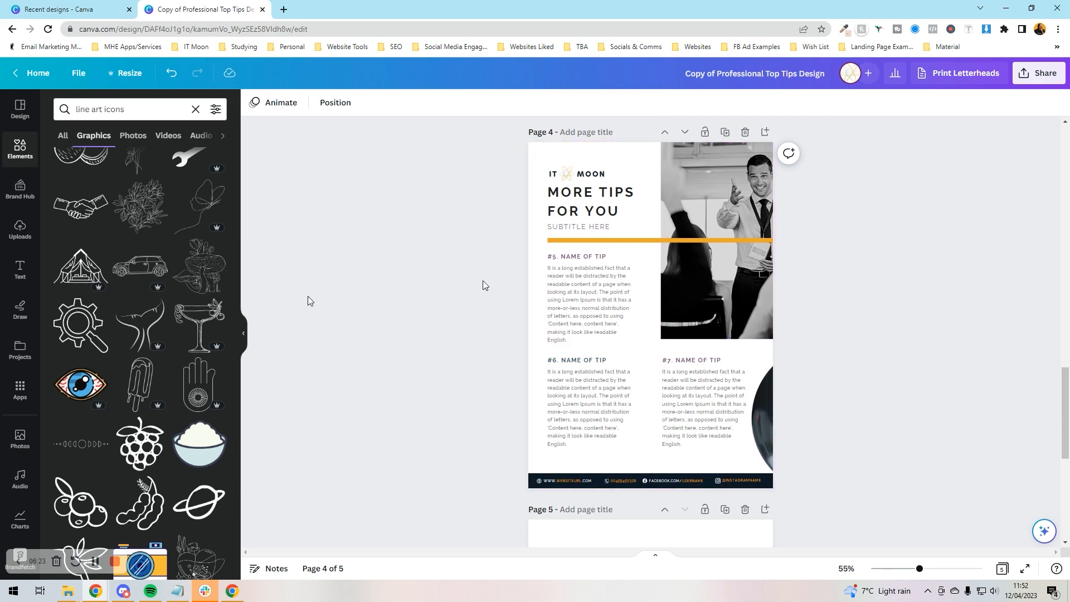
scroll(304, 298, up, 10)
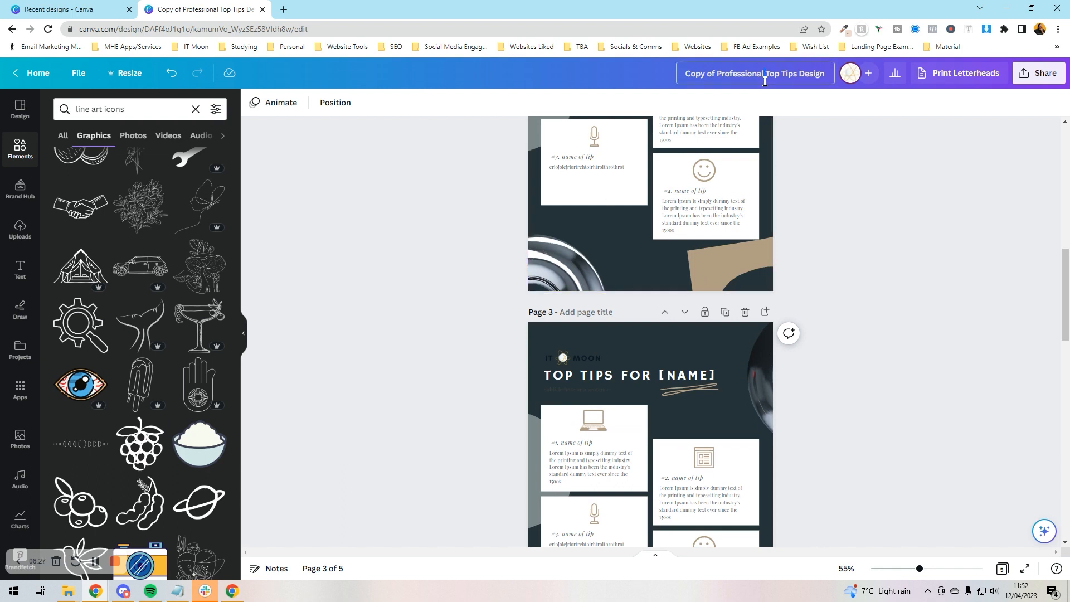
click(849, 187)
click(1039, 73)
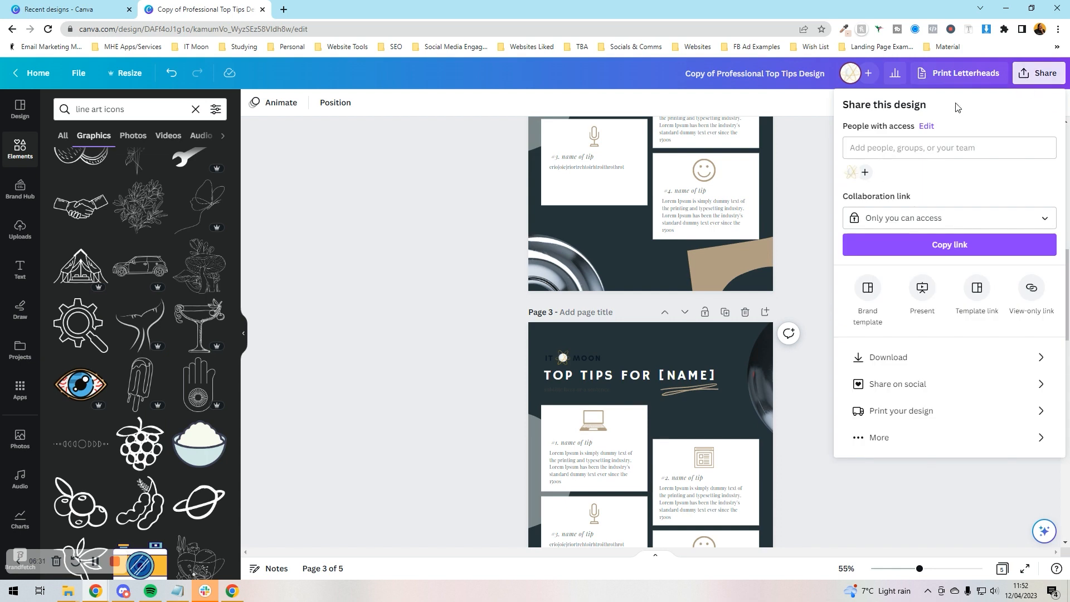
click(889, 357)
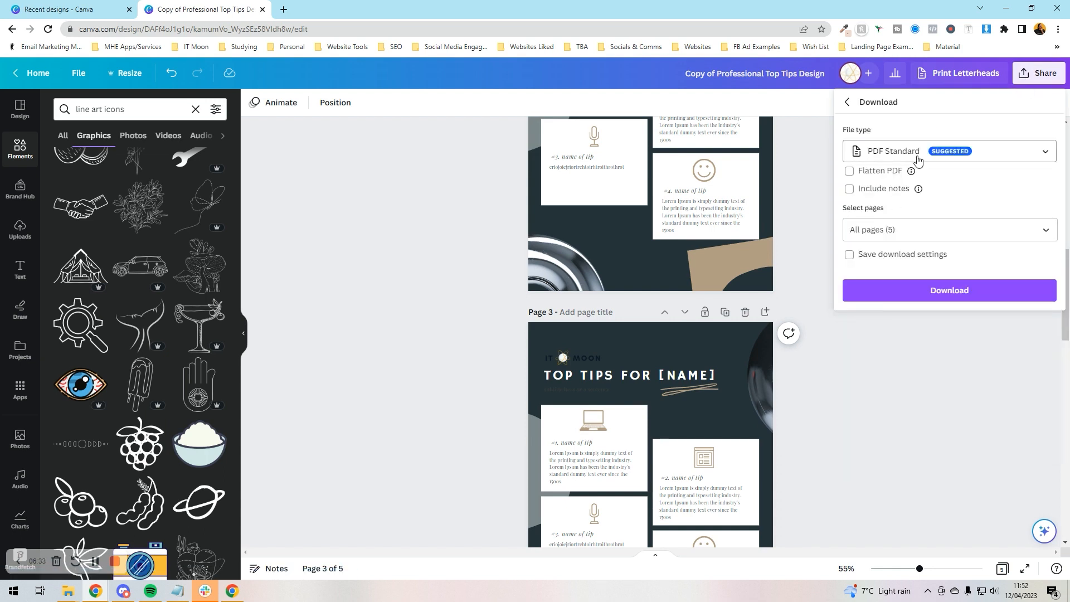
click(917, 160)
click(850, 473)
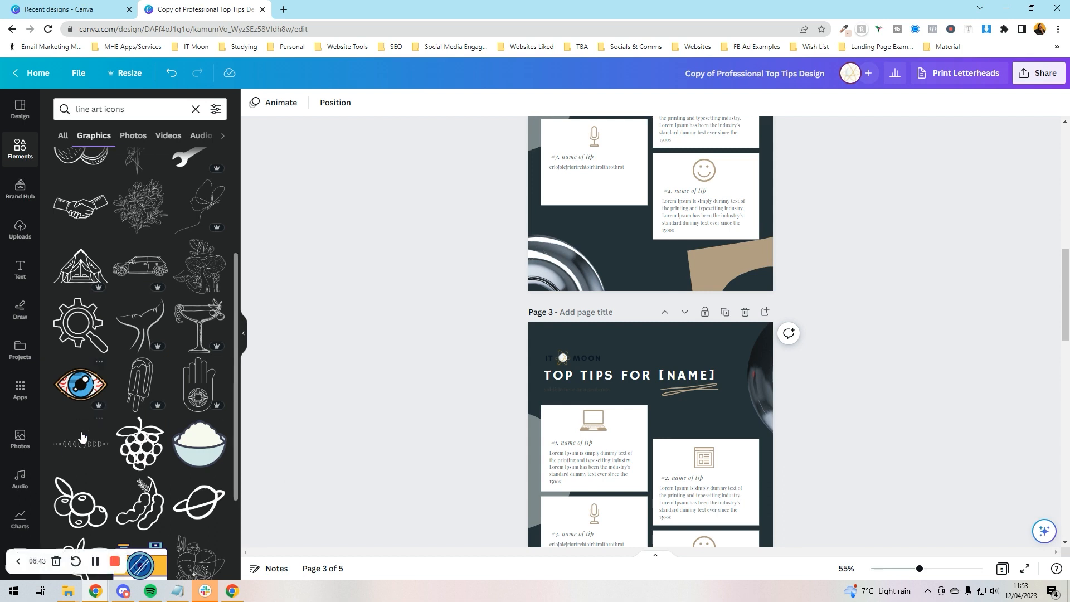
scroll(302, 426, up, 10)
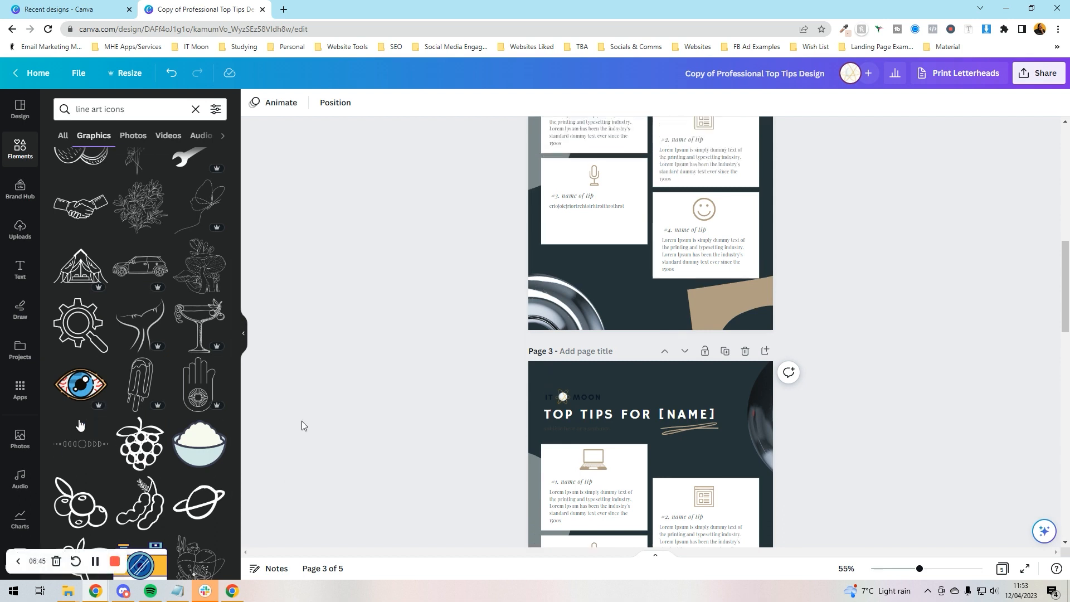